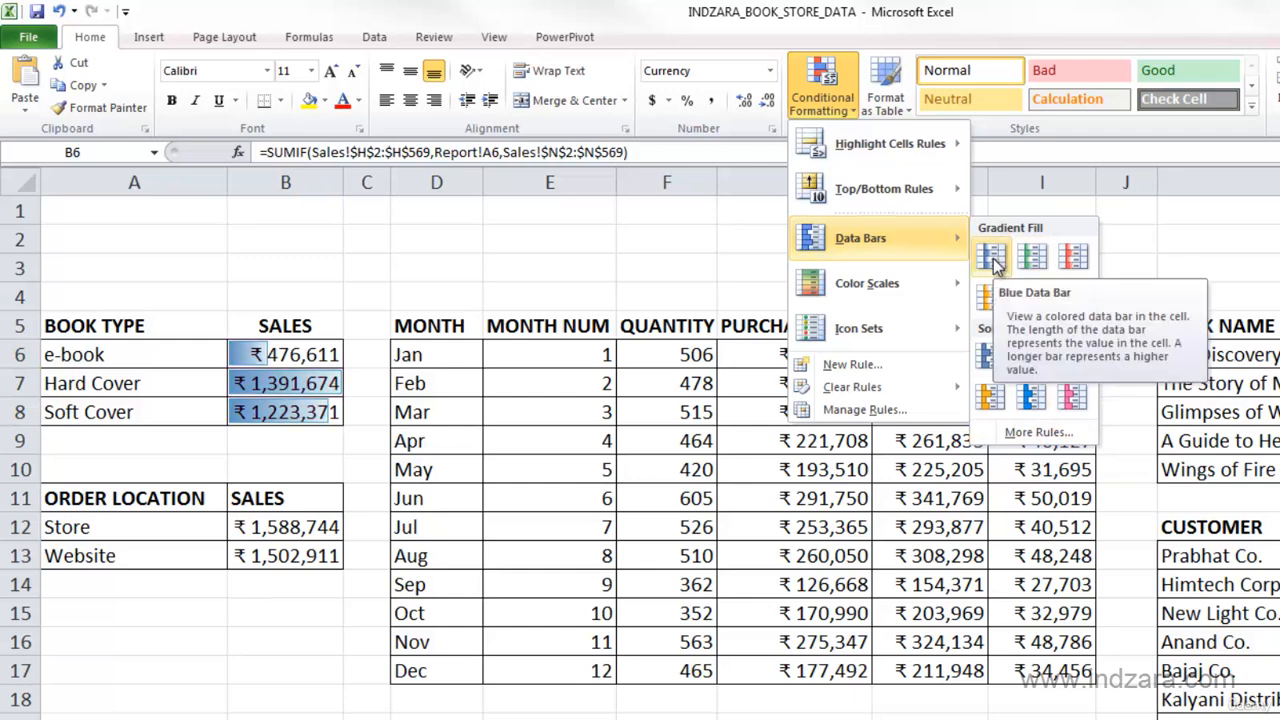
Step: Apply the solid fill blue data bar to the book type sales in B6:B8
click(992, 358)
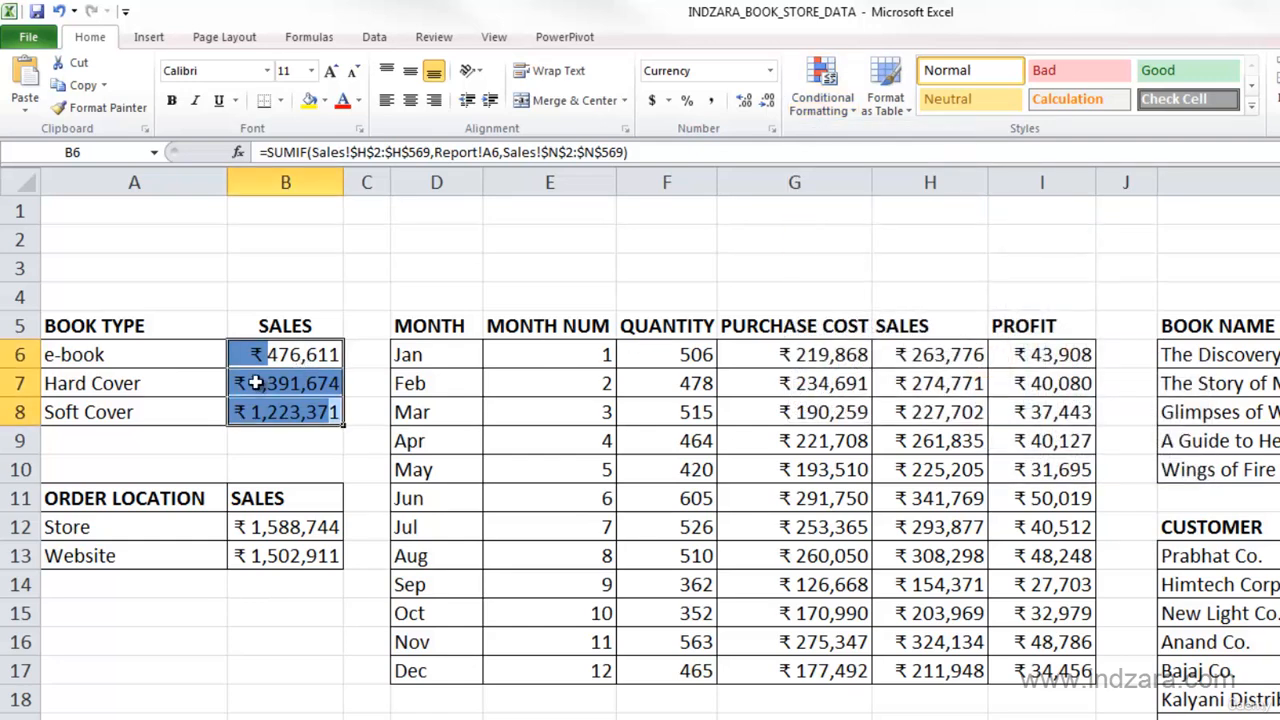
click(255, 460)
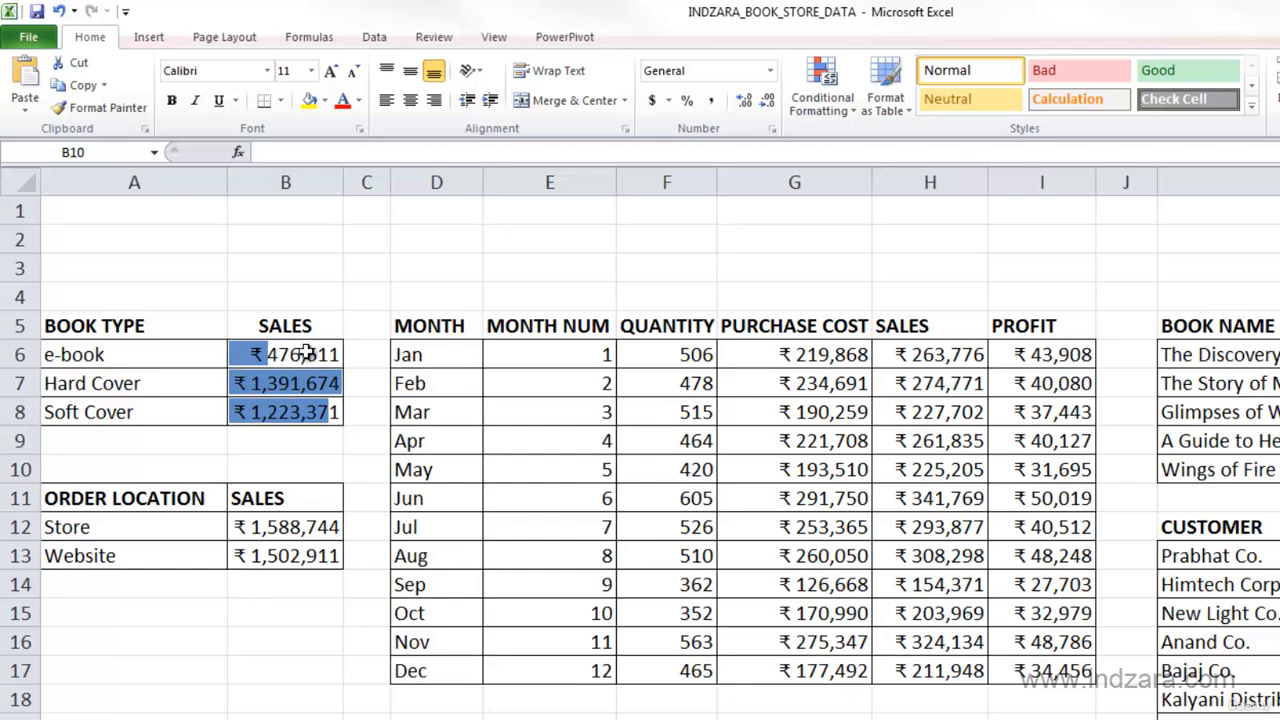
Step: Open the conditional formatting rules manager for B6:B8 and review which scopes its rules can be shown for
drag(331, 350, 320, 410)
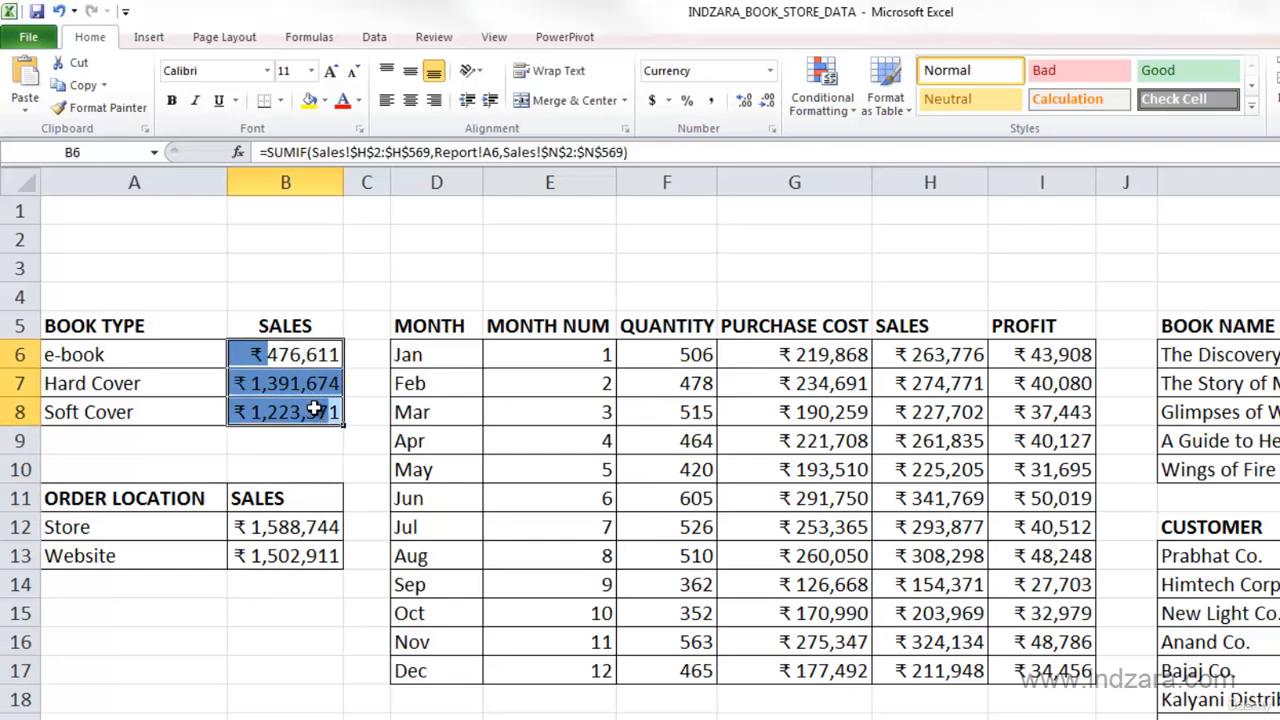
click(849, 113)
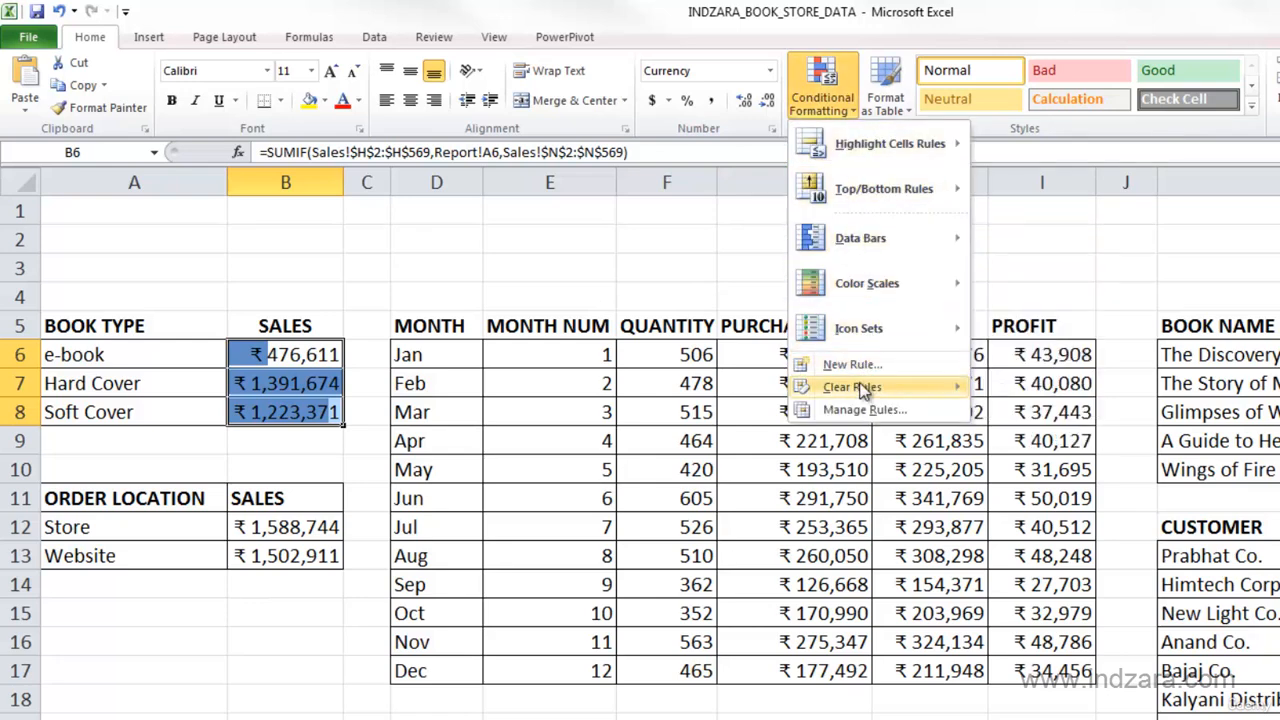
click(852, 418)
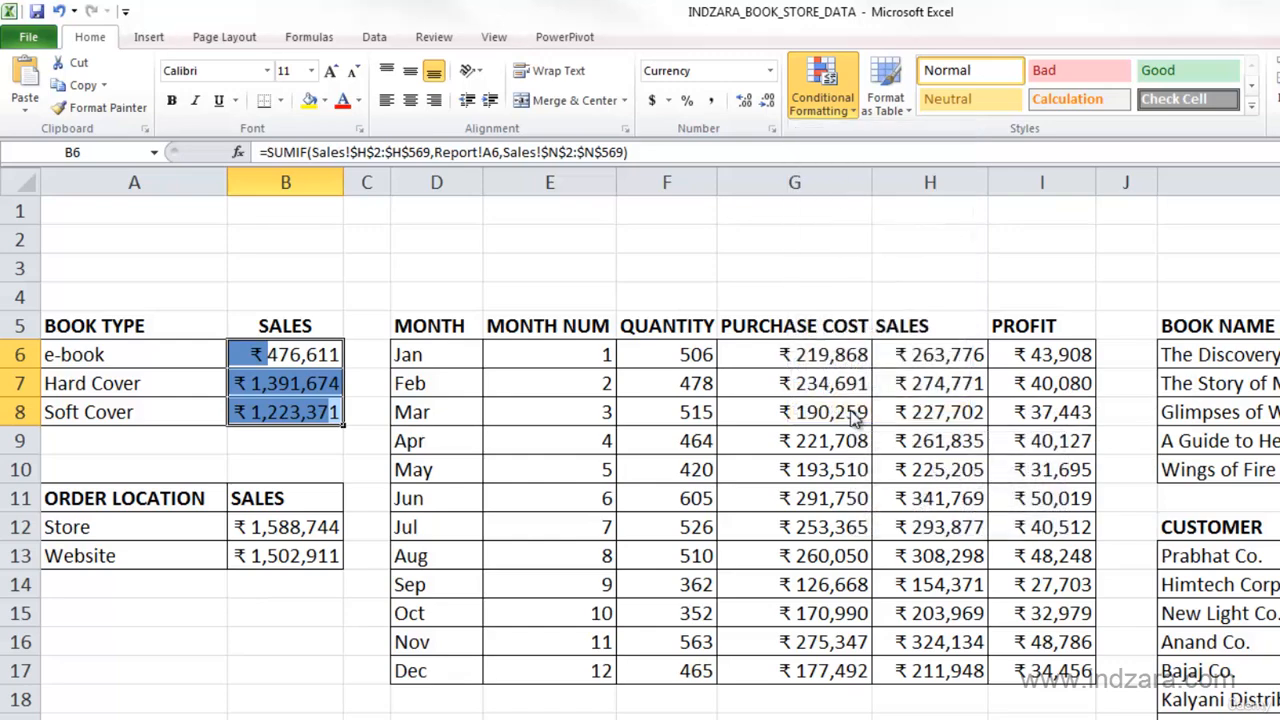
drag(701, 320, 668, 291)
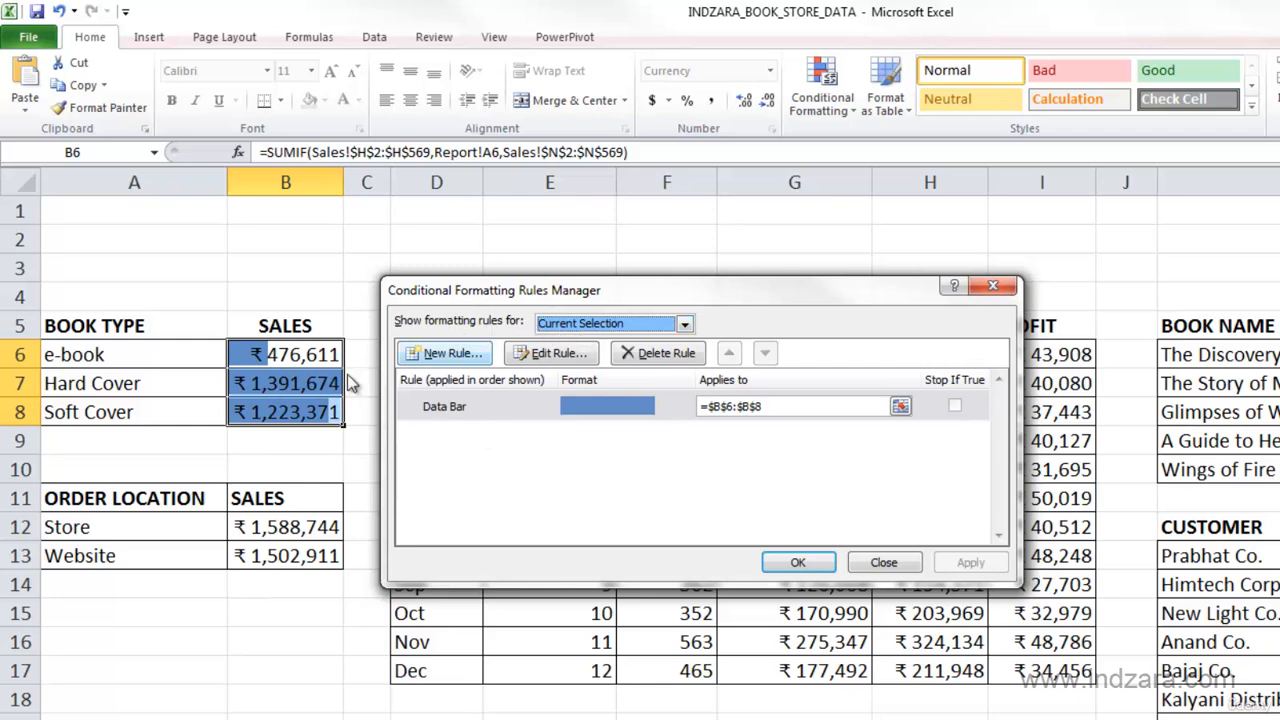
click(610, 324)
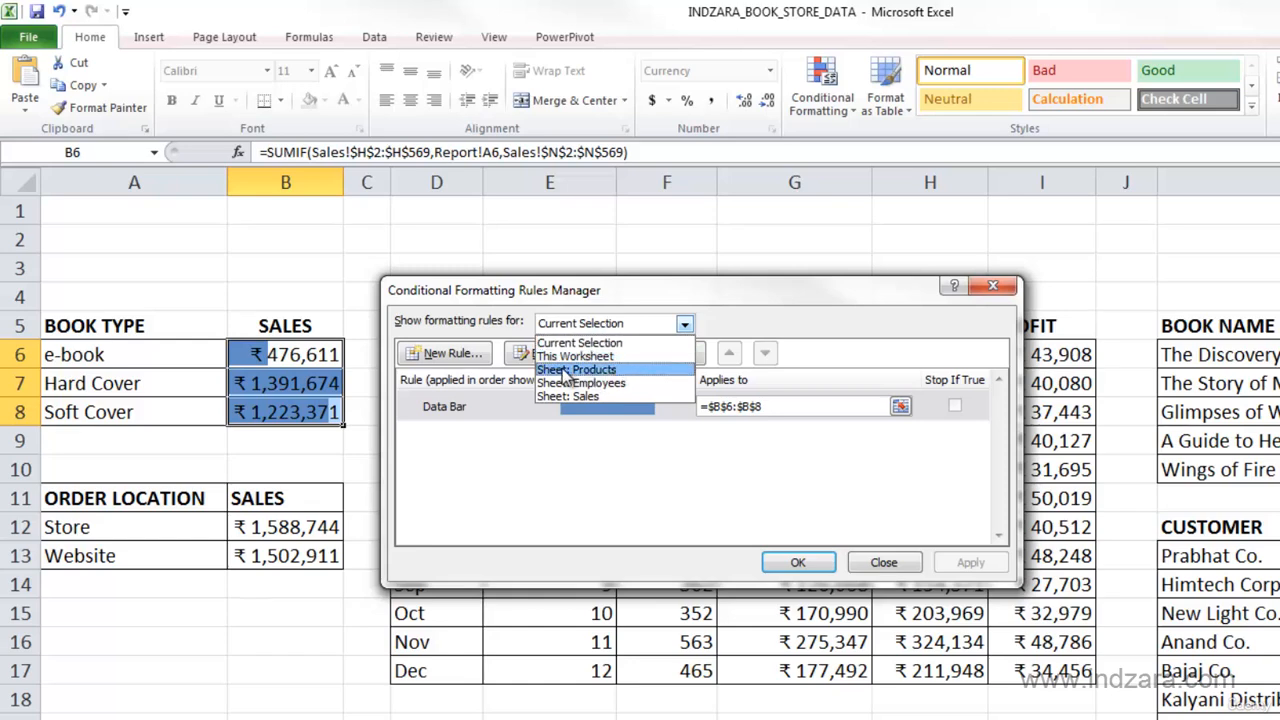
click(718, 326)
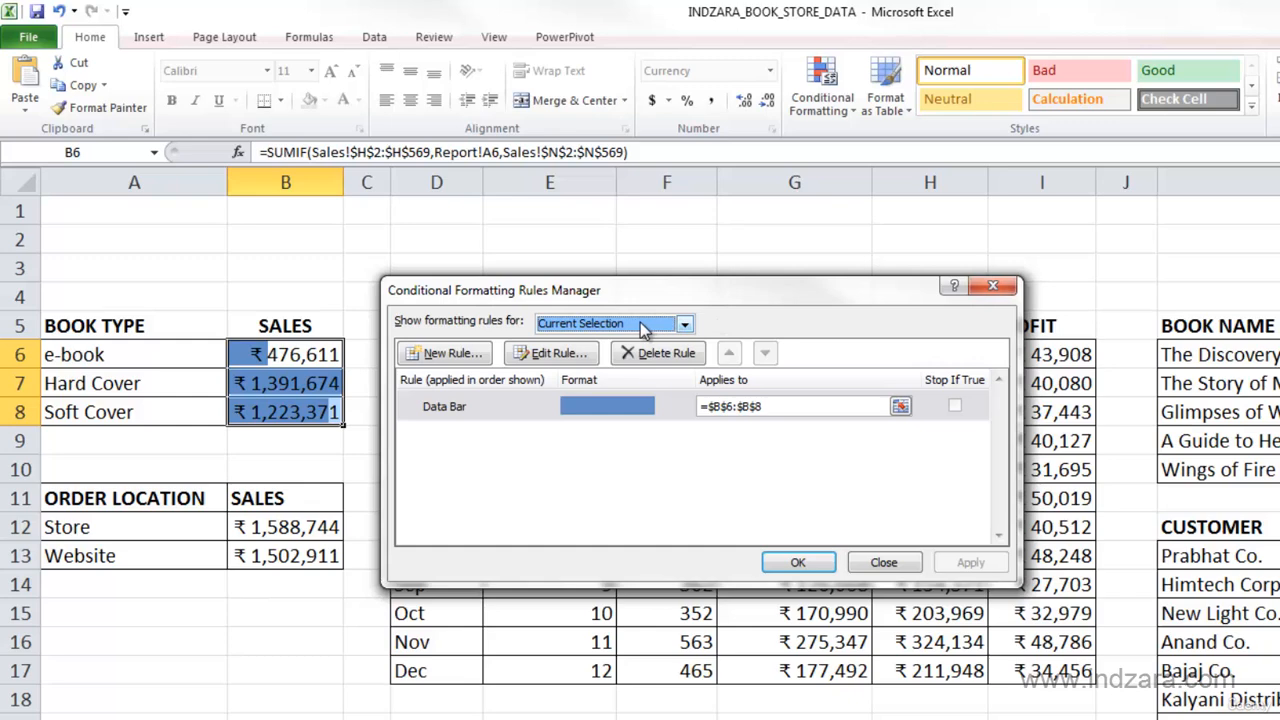
Step: Examine the data bar rule's color and Show Bar Only settings, and leave the rules manager without changing the rule
click(448, 404)
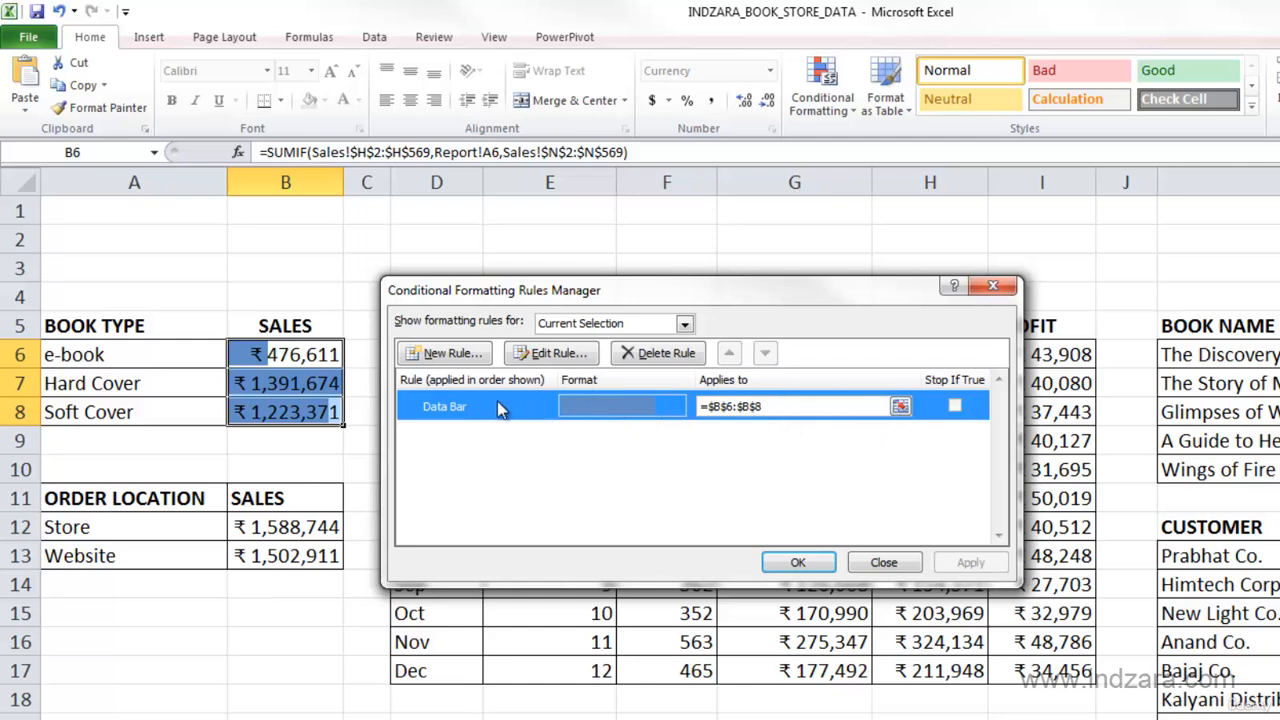
click(557, 356)
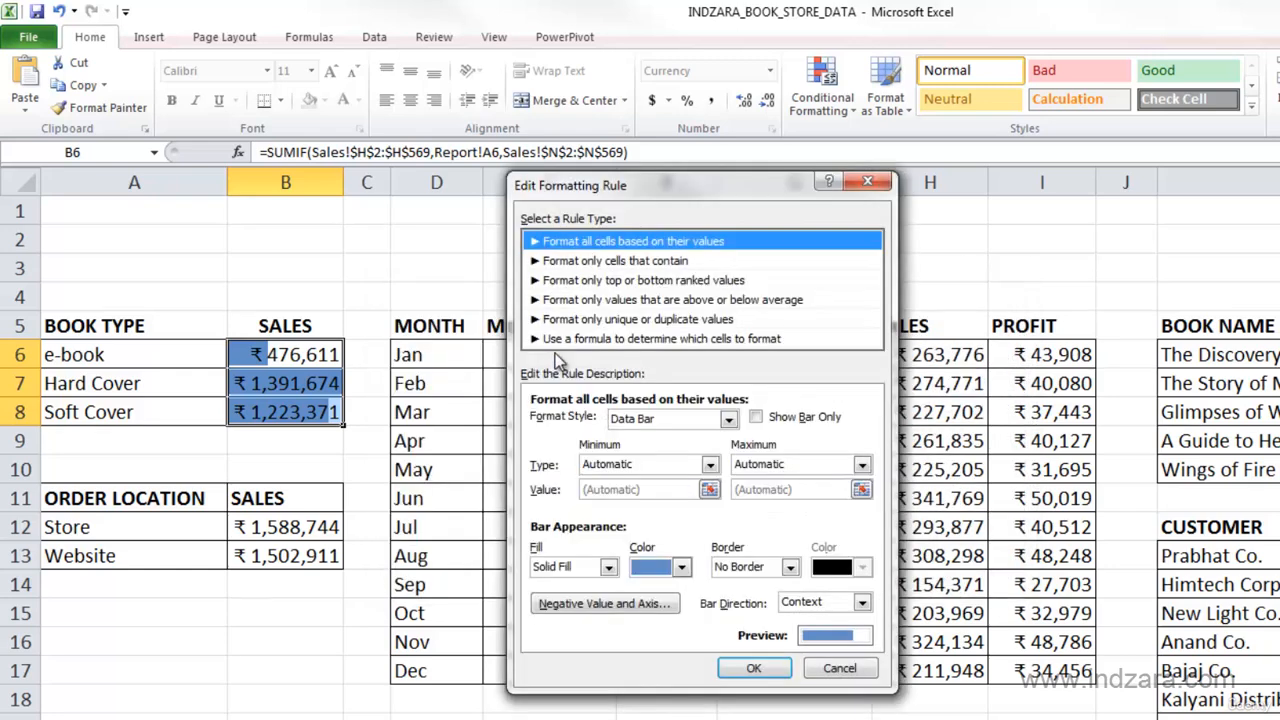
drag(685, 175, 703, 162)
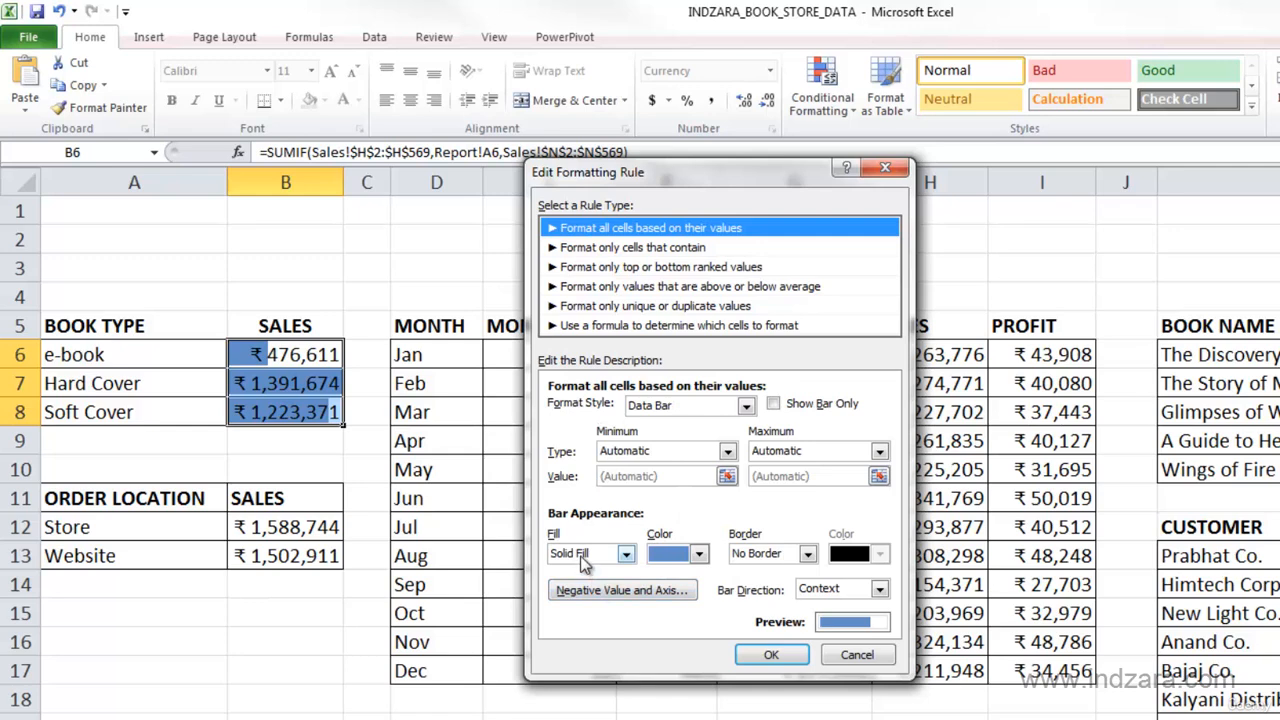
click(698, 555)
click(699, 556)
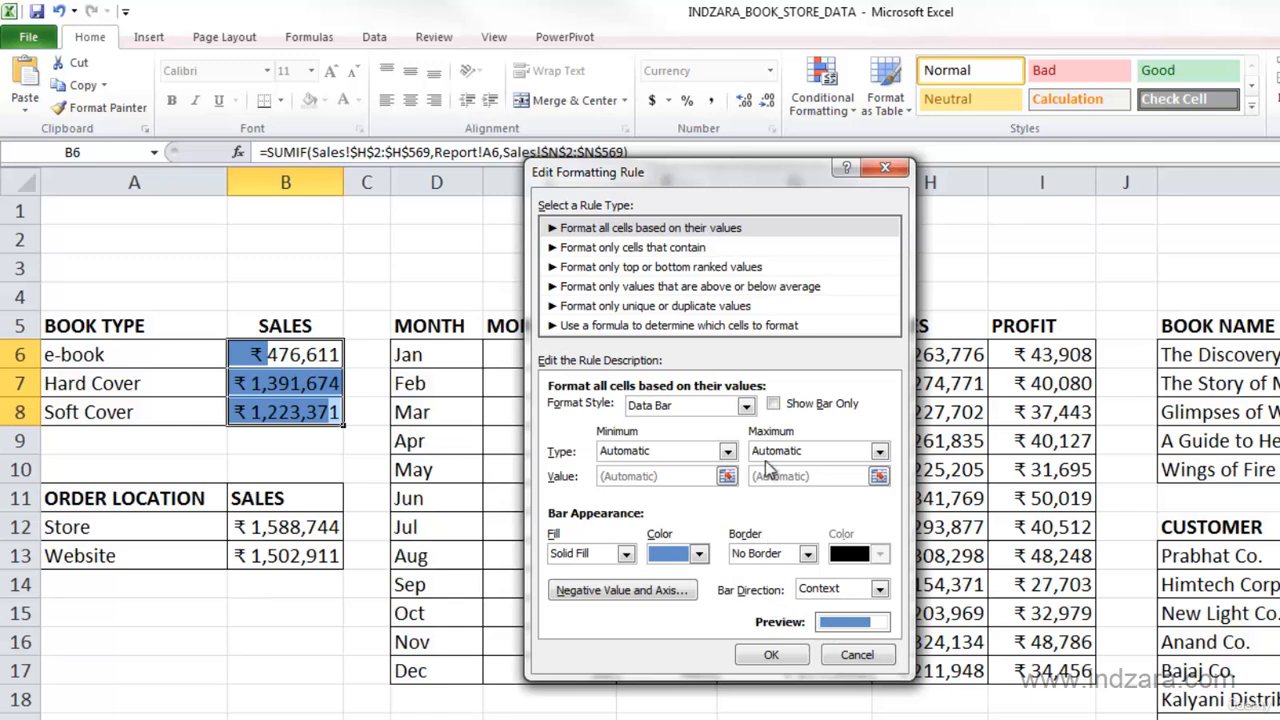
click(774, 404)
click(773, 404)
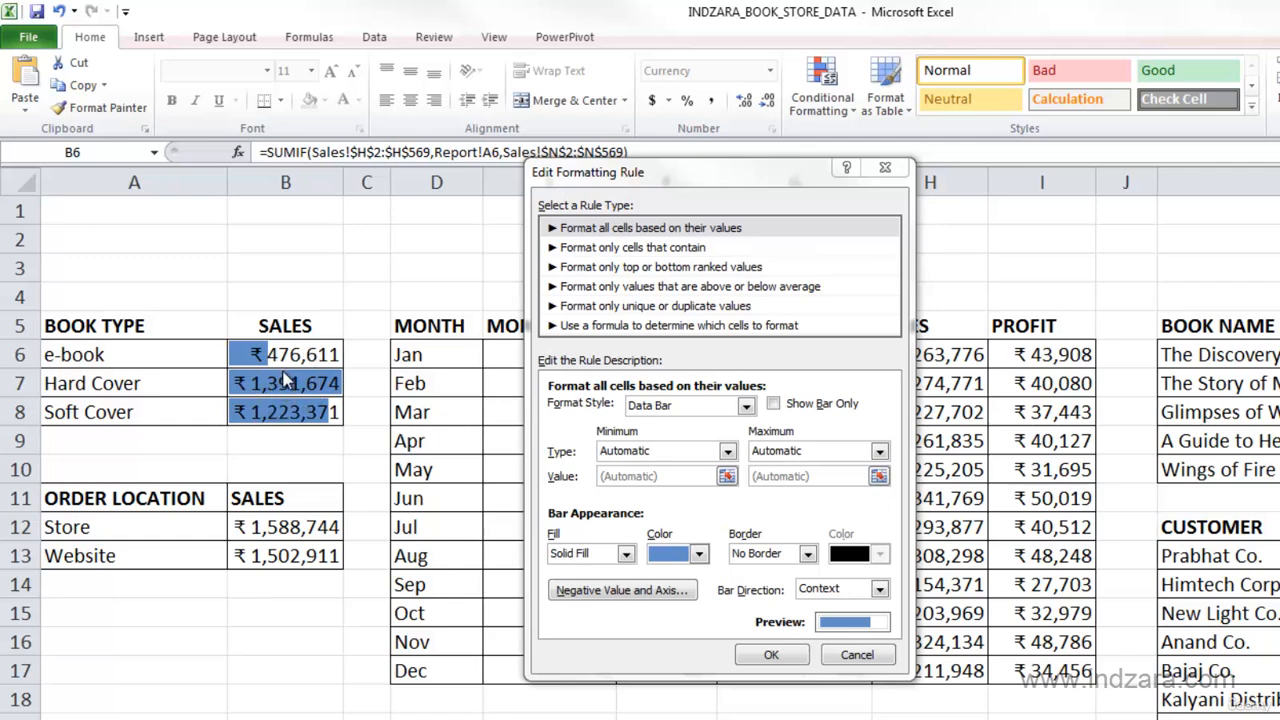
click(855, 656)
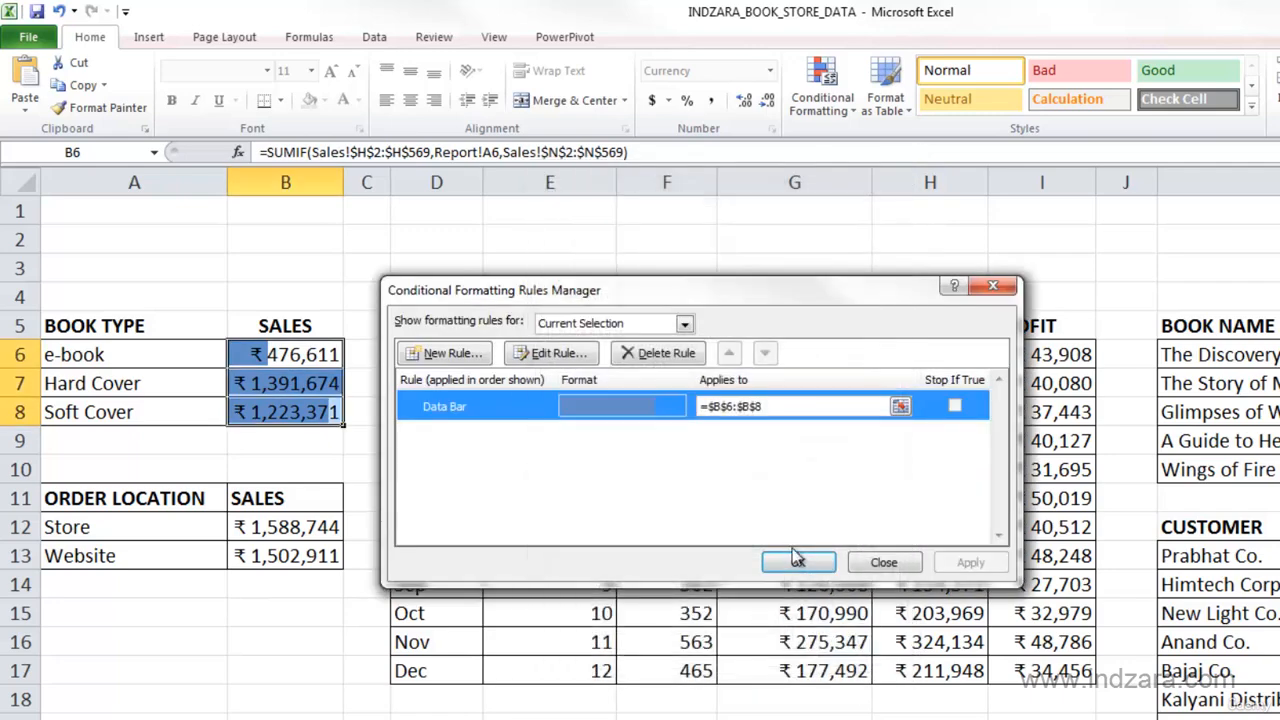
click(862, 565)
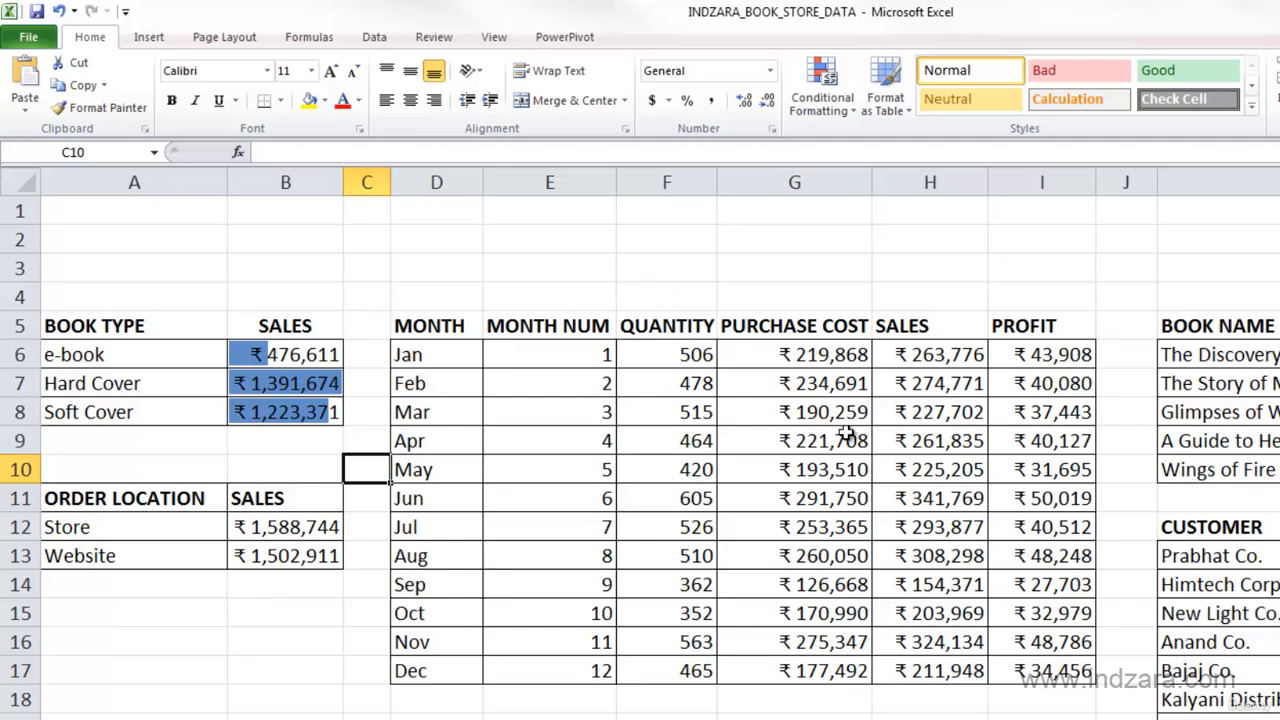
Step: Apply the Green - Yellow - Red color scale to the monthly quantities in F6:F17
click(672, 355)
drag(668, 460, 652, 668)
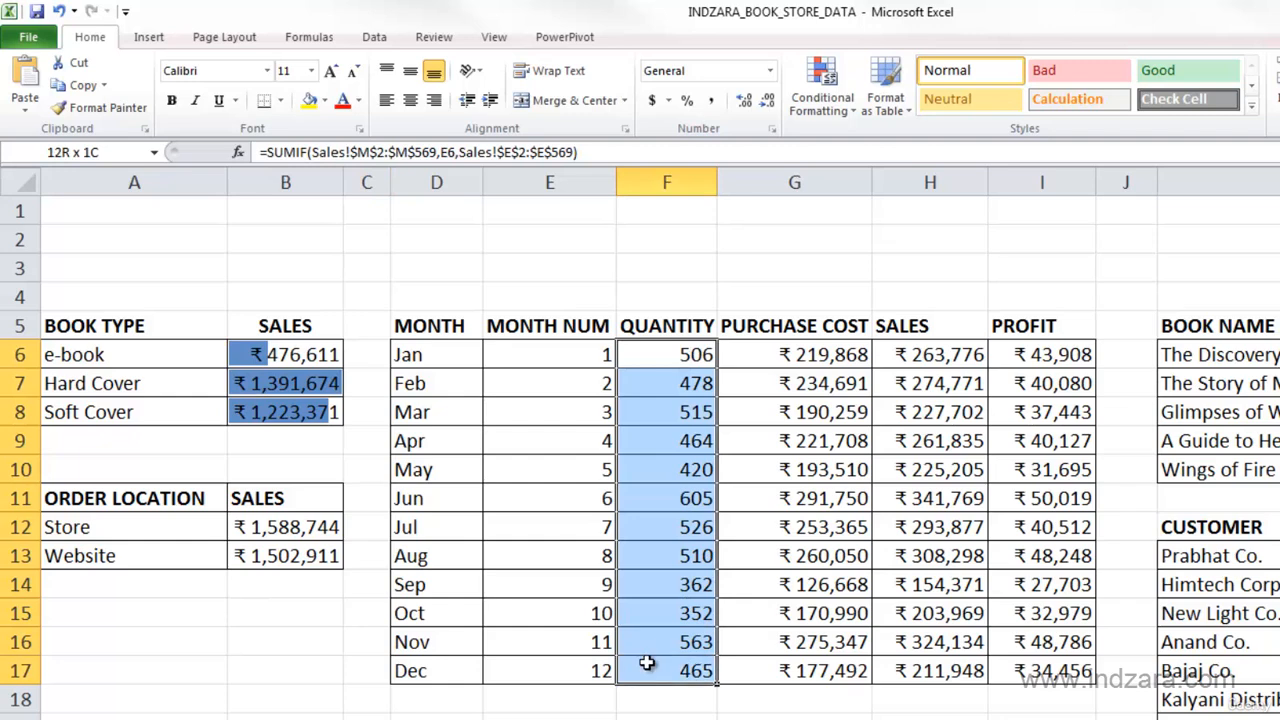
click(845, 108)
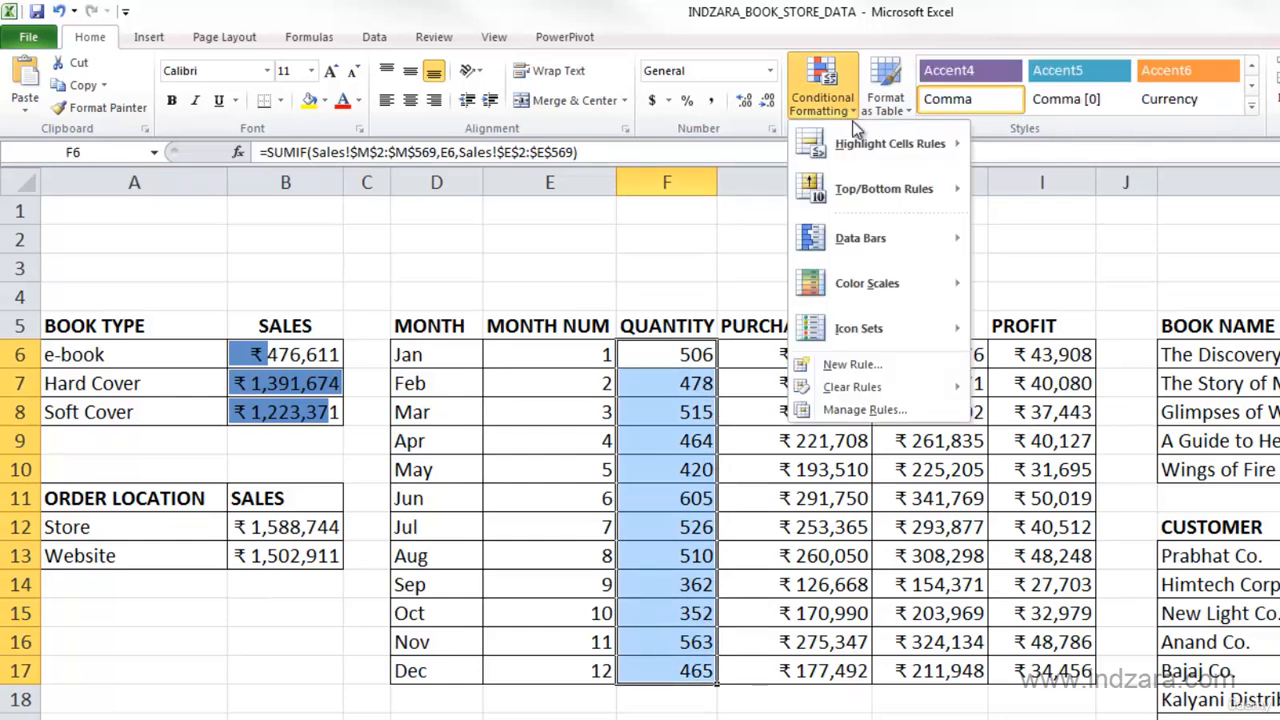
mouse_move(906, 284)
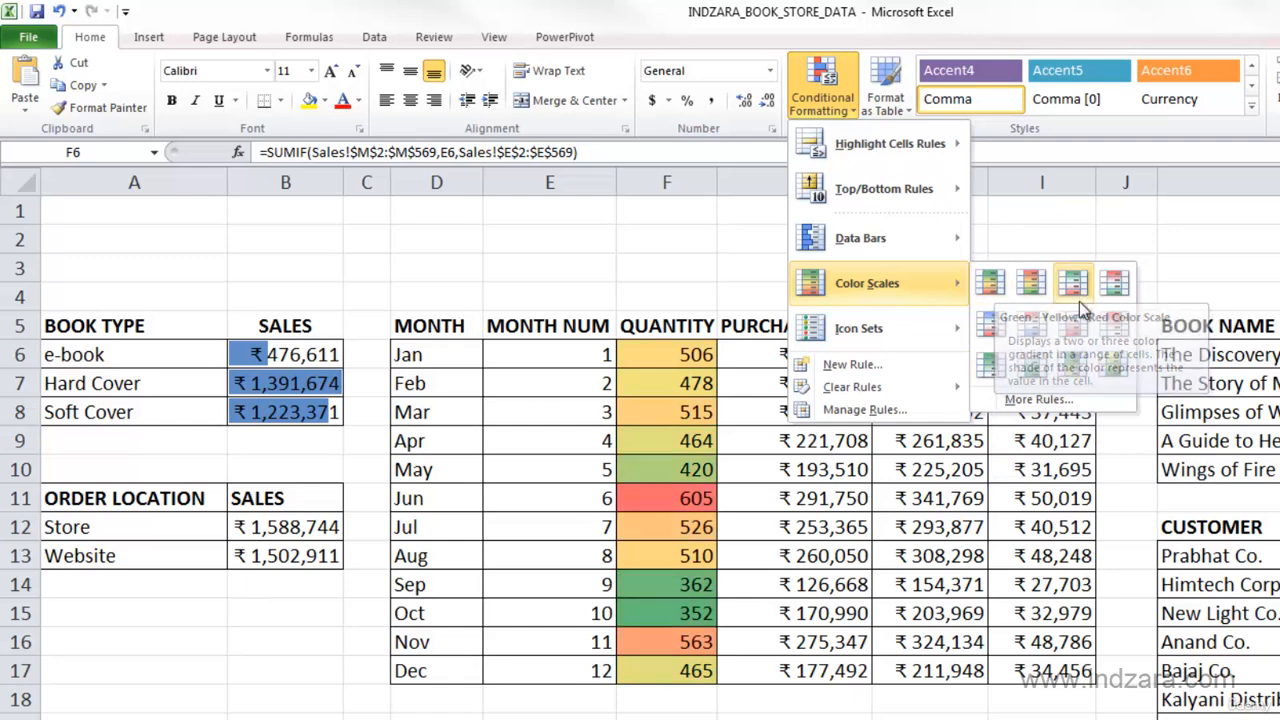
click(1000, 286)
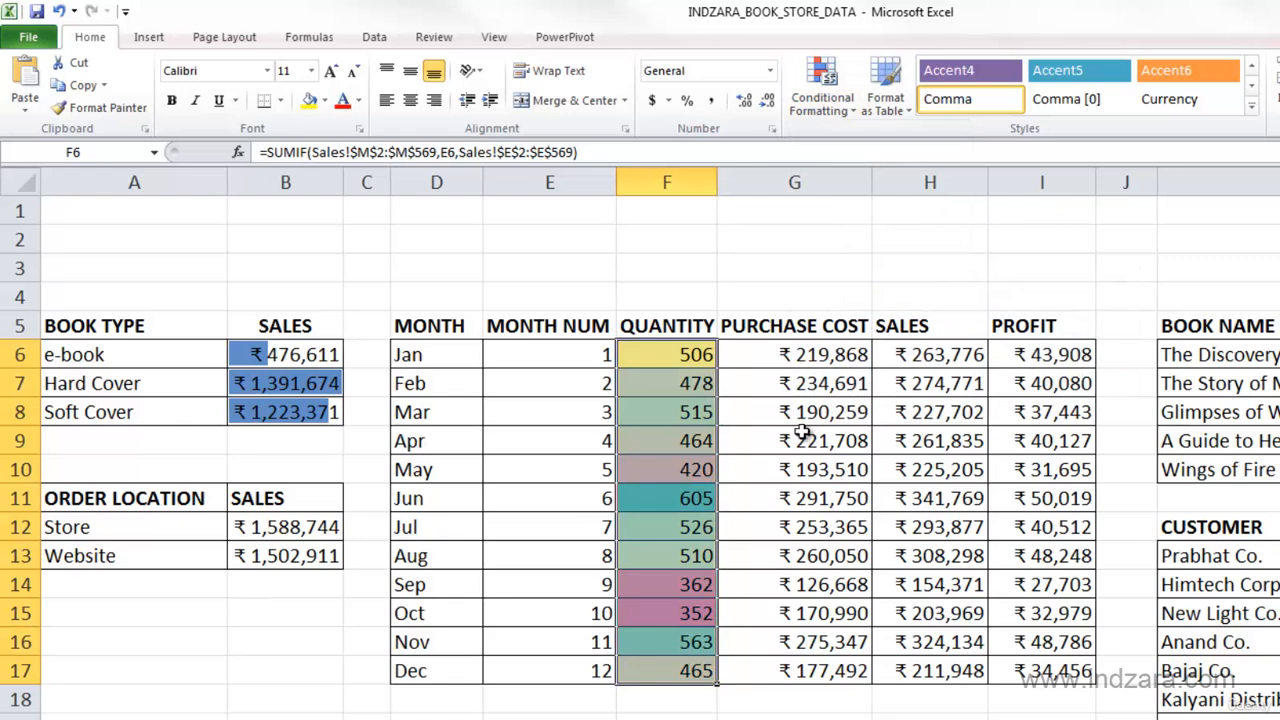
click(701, 707)
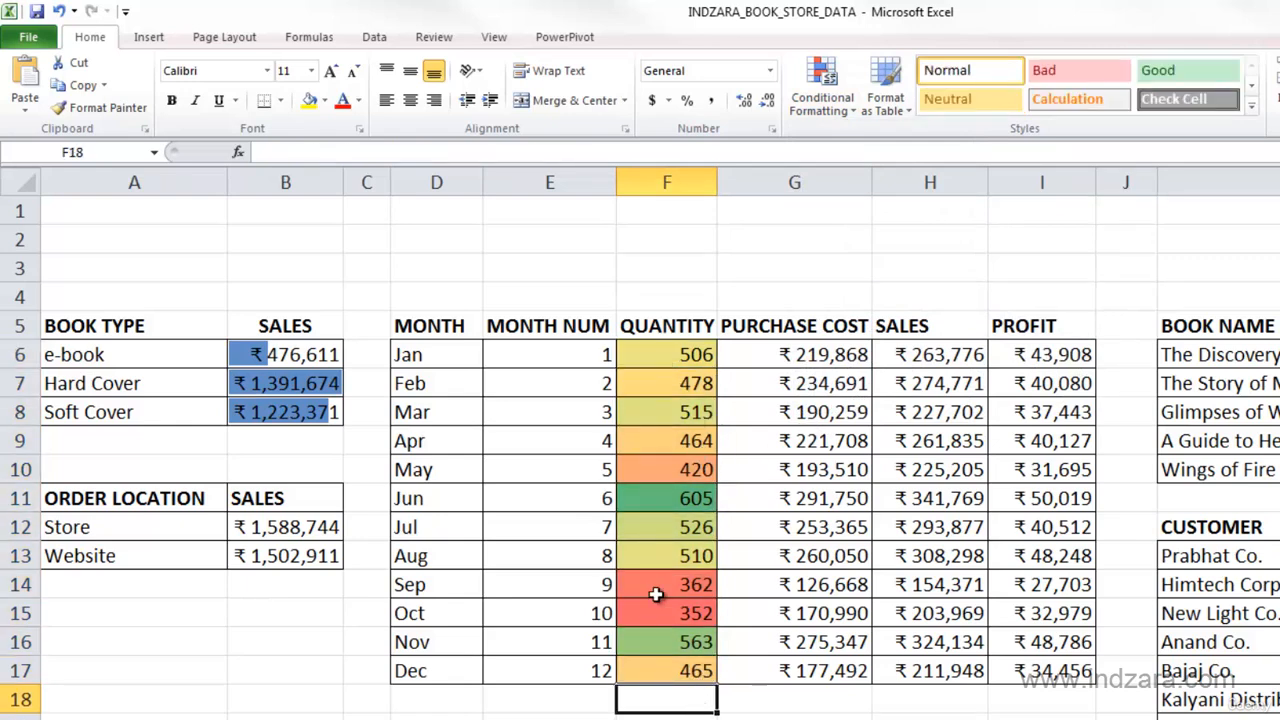
Step: Compare the shading of the June and October quantities with the Green - Yellow - Red color scale preset
click(690, 503)
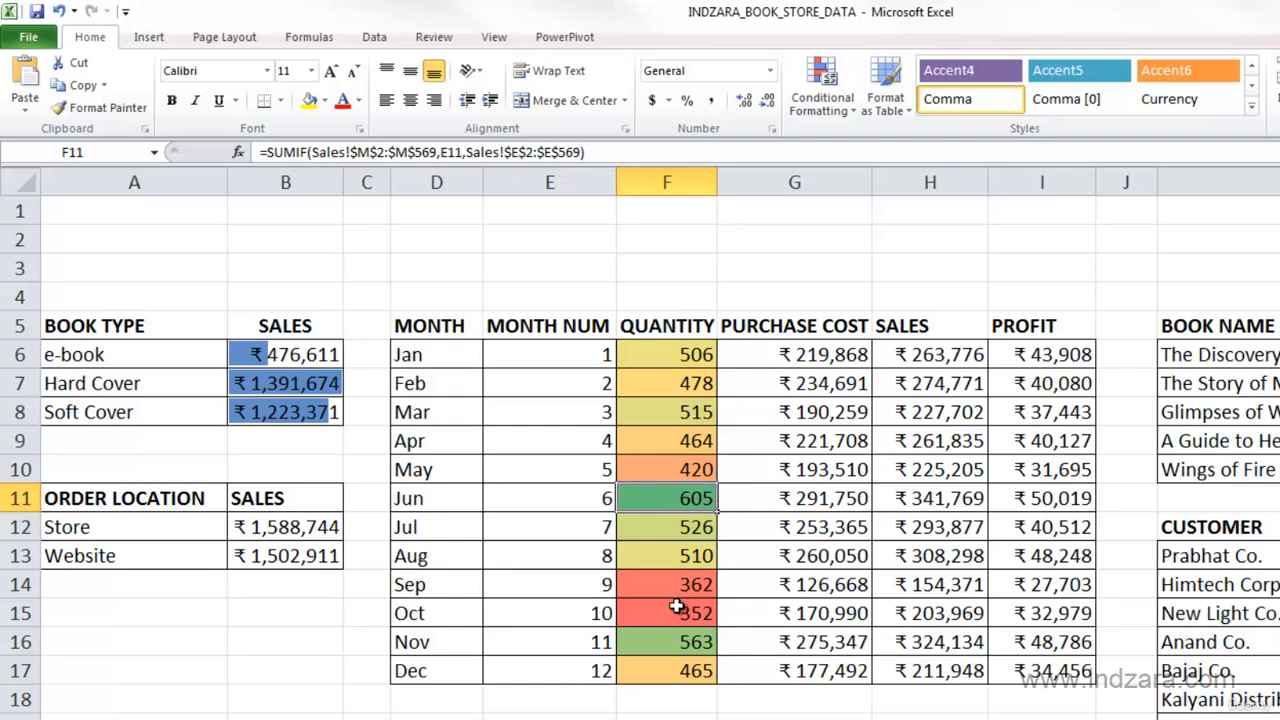
click(677, 614)
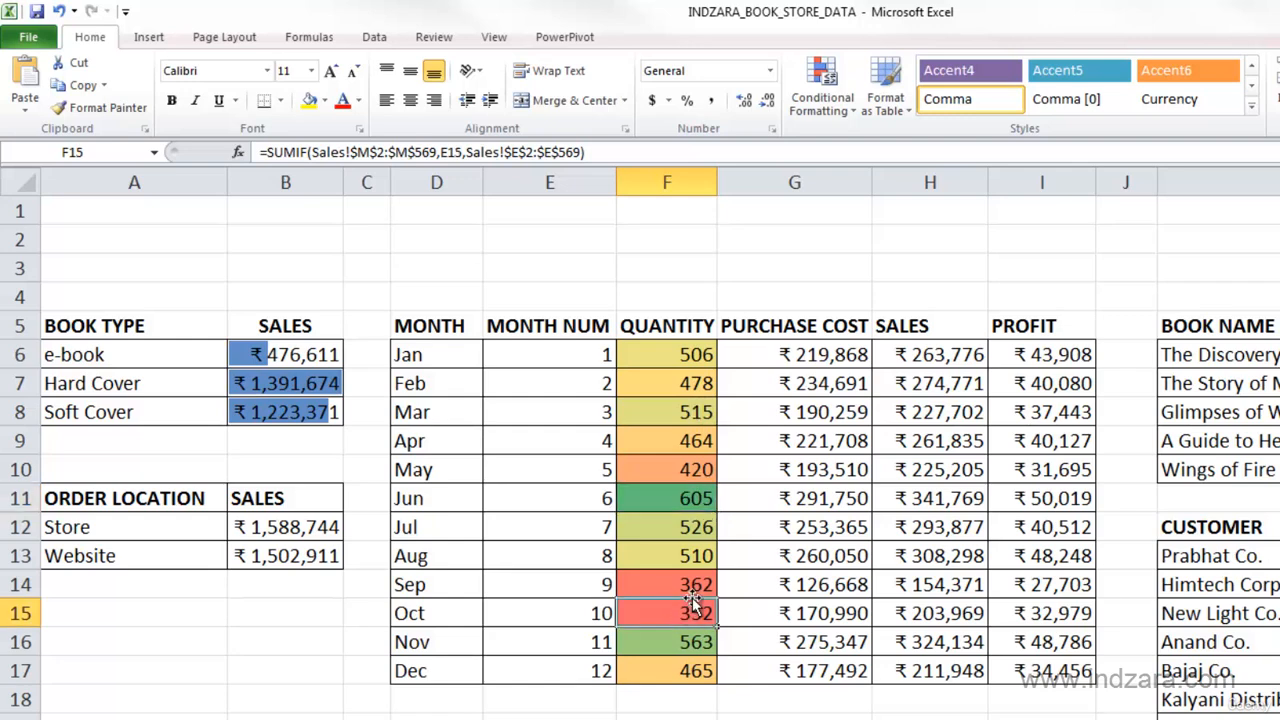
click(842, 112)
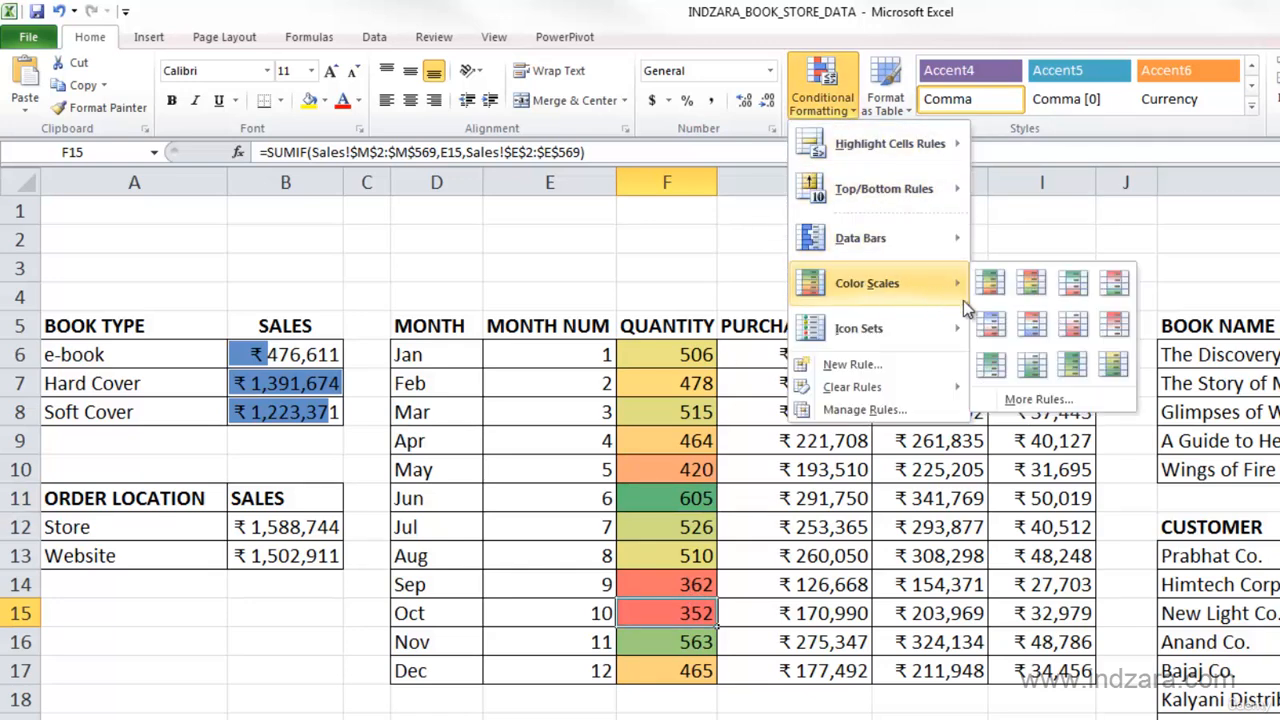
click(987, 286)
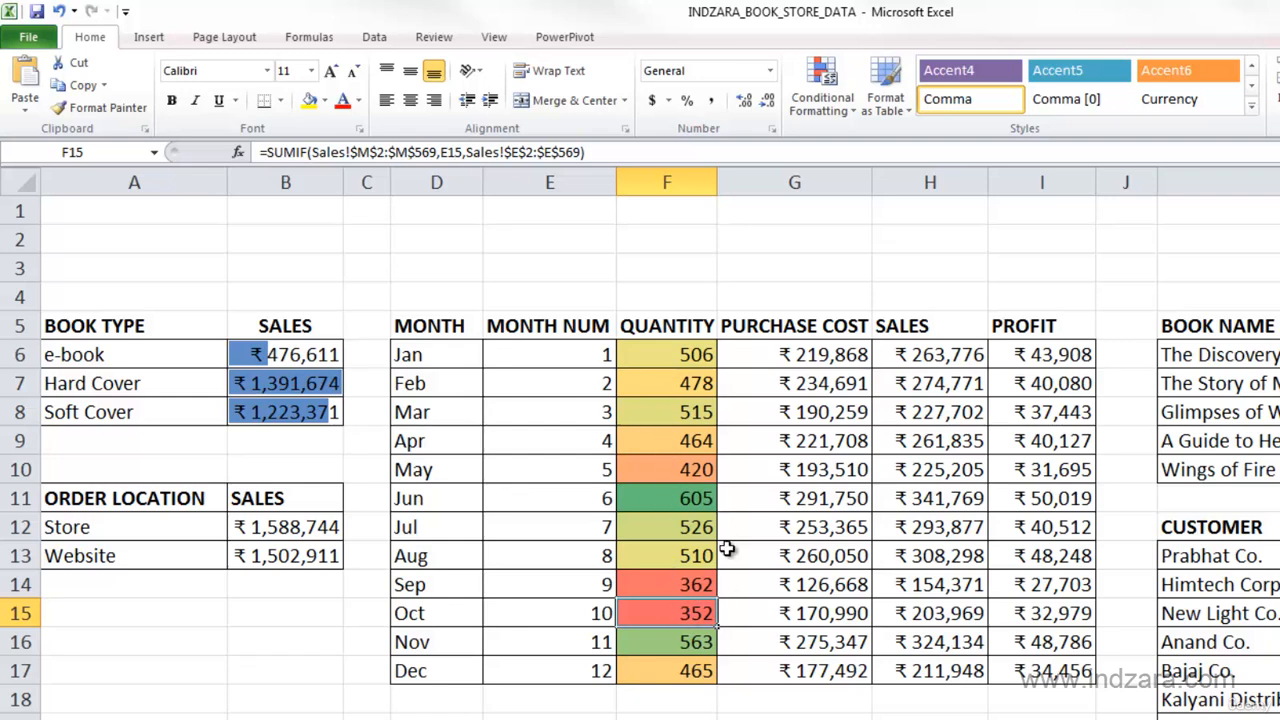
click(703, 500)
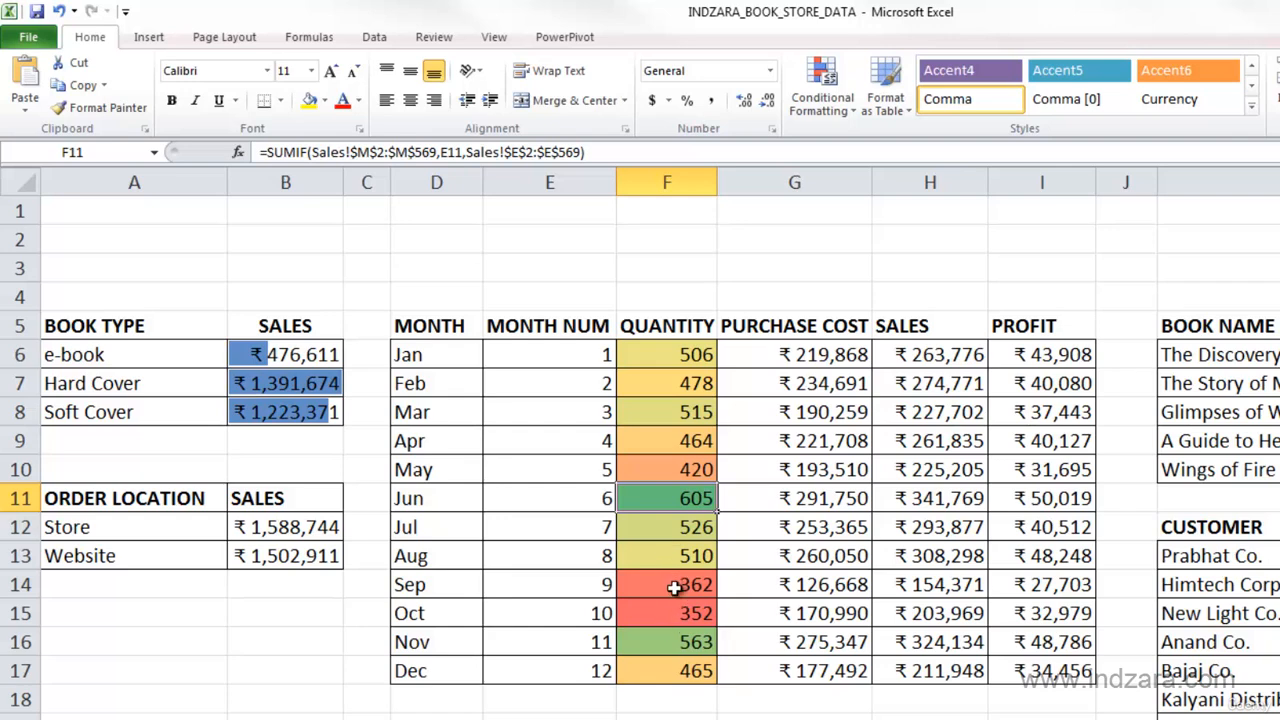
Step: Open the graded color scale rule on the quantities in F6:F17 for editing from the rules manager
drag(705, 354, 663, 670)
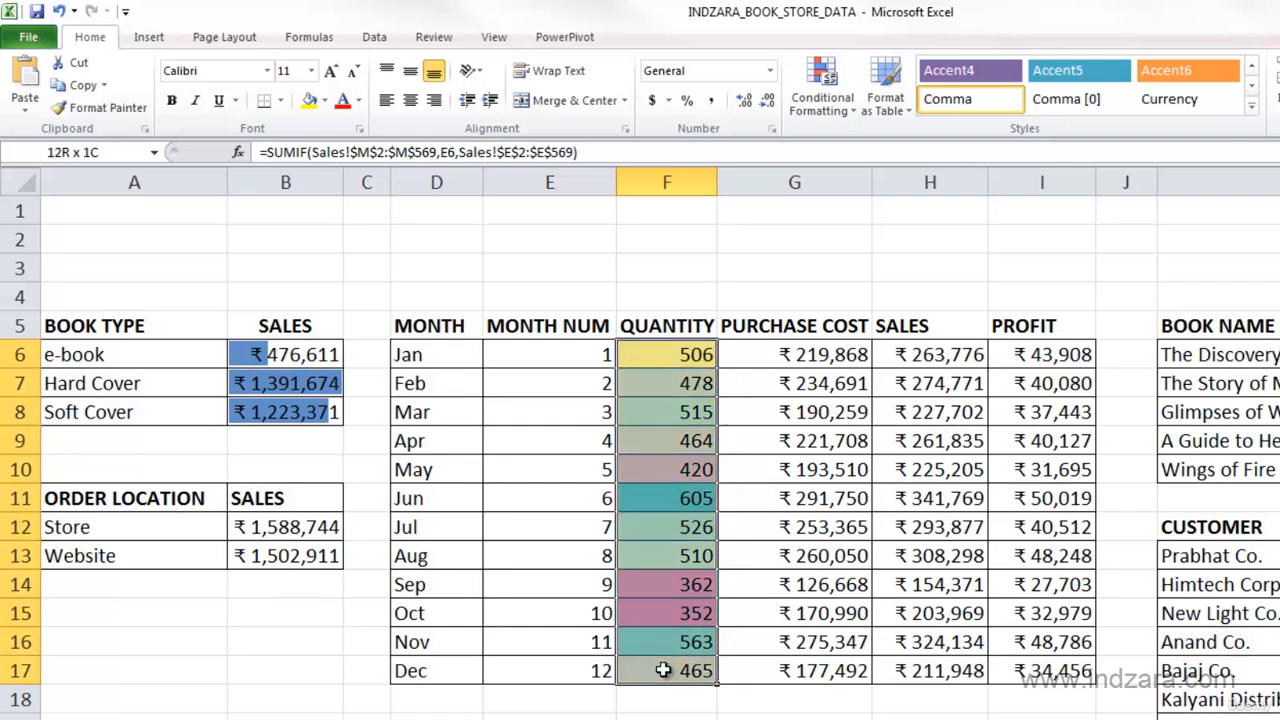
click(837, 116)
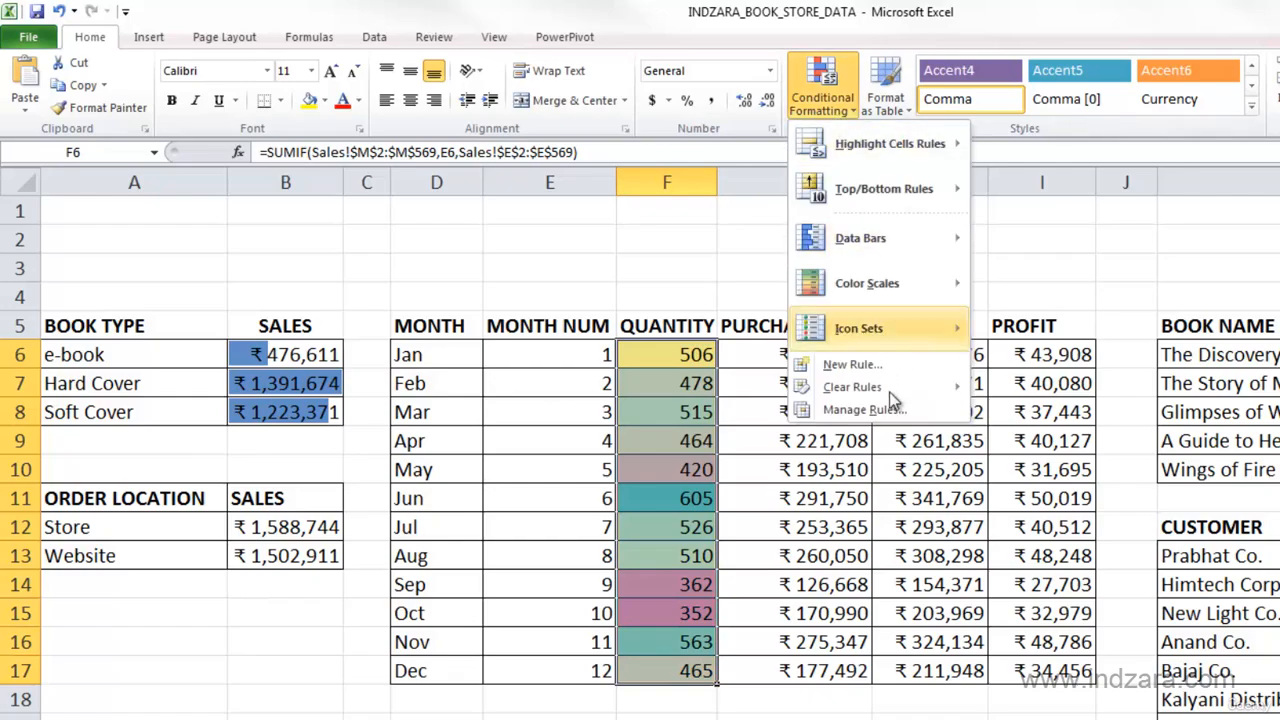
click(862, 409)
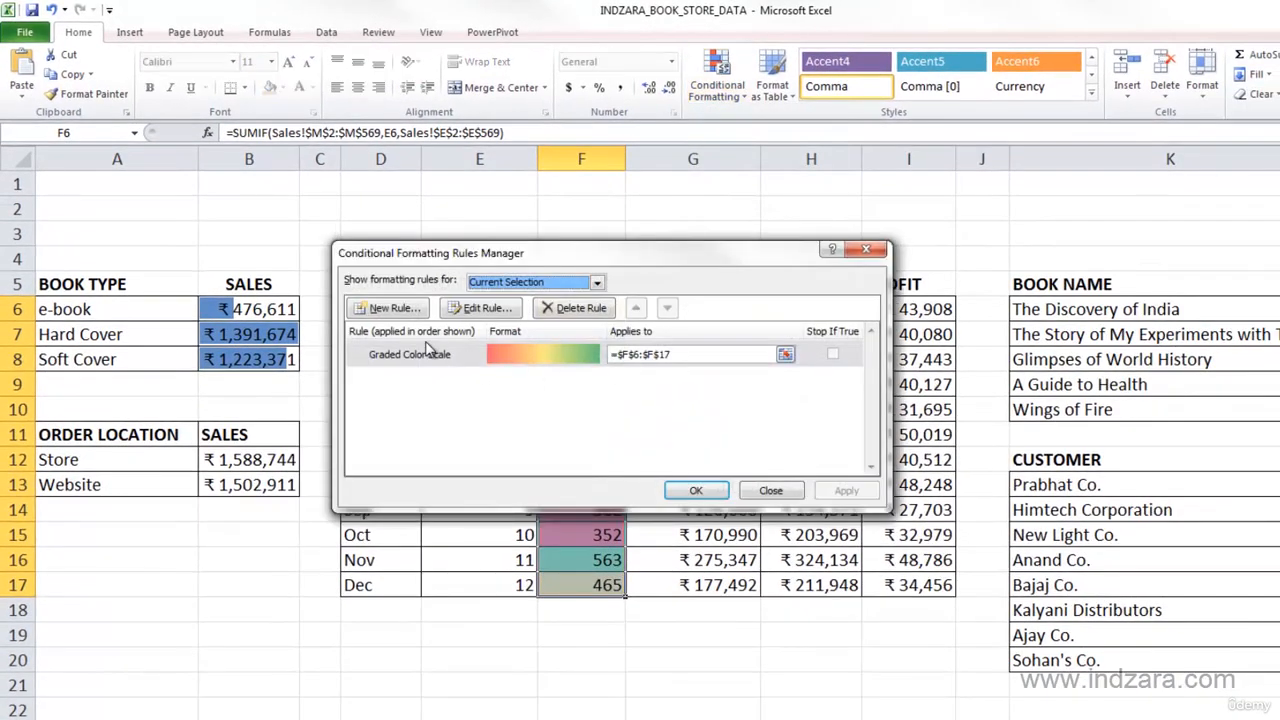
click(418, 354)
drag(493, 254, 858, 307)
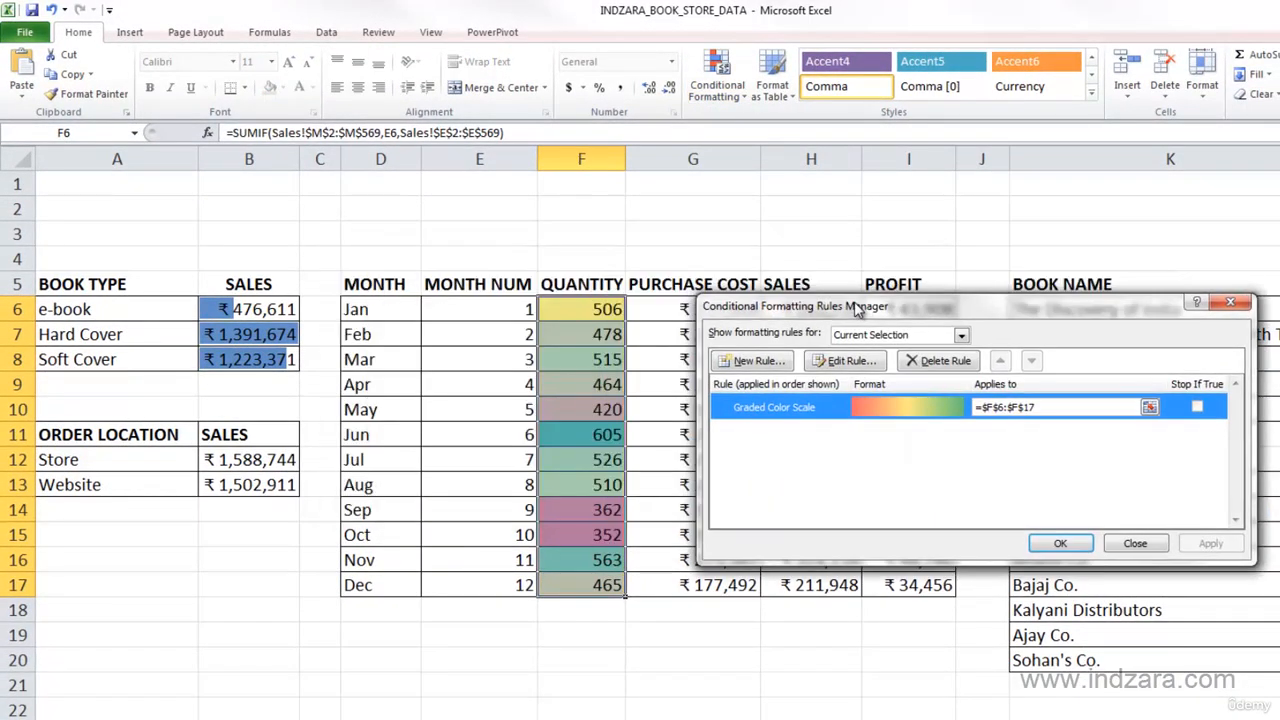
click(845, 361)
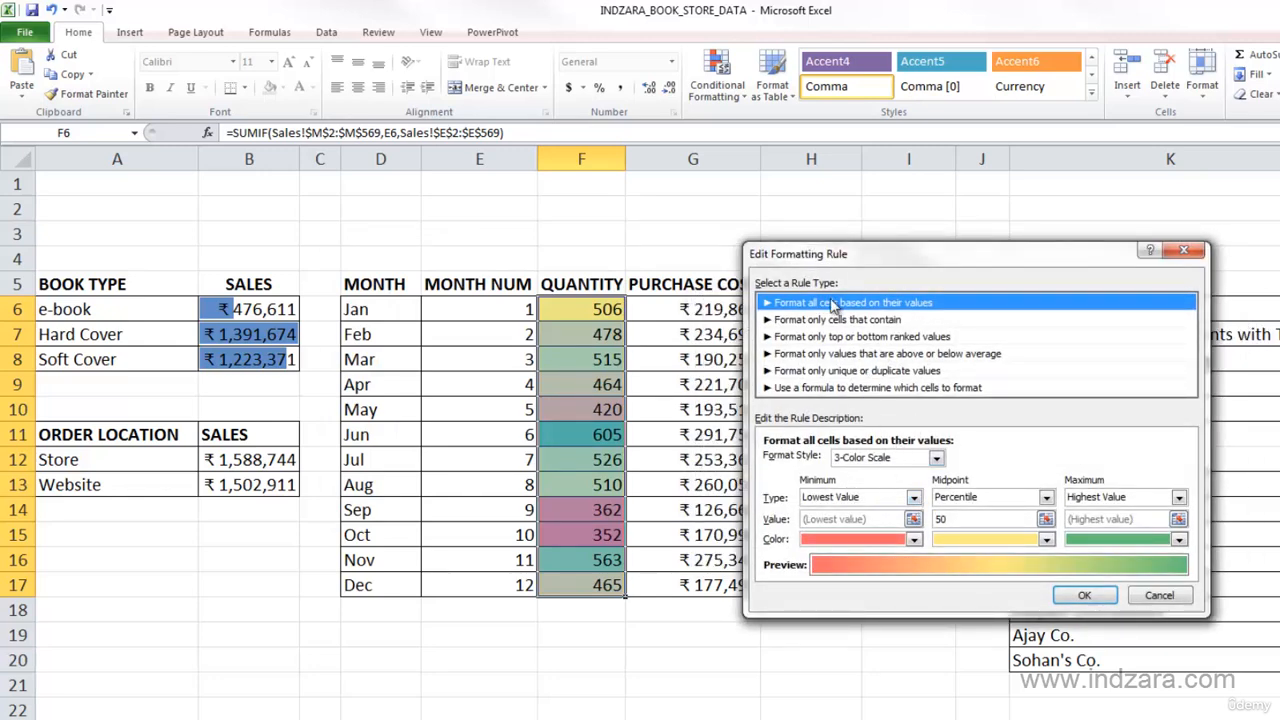
drag(798, 266, 786, 248)
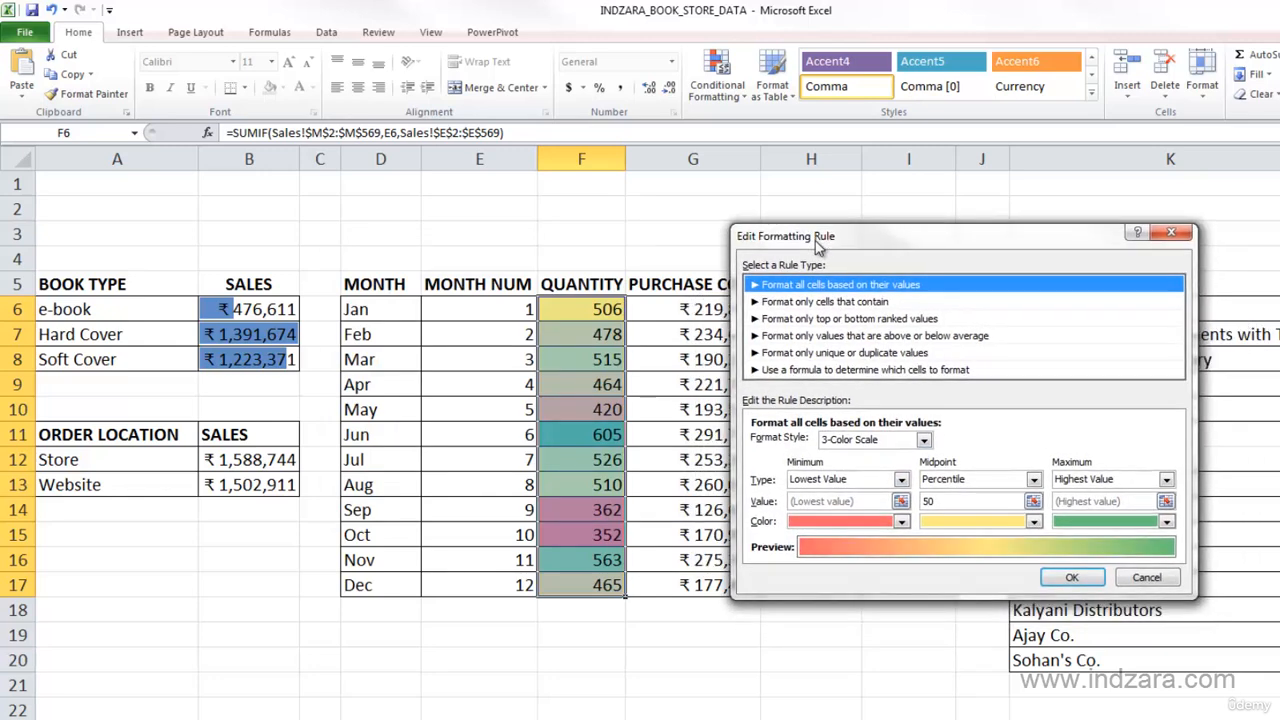
Step: Try the 2-Color Scale format style on the quantity rule and return it to 3-Color Scale
click(869, 445)
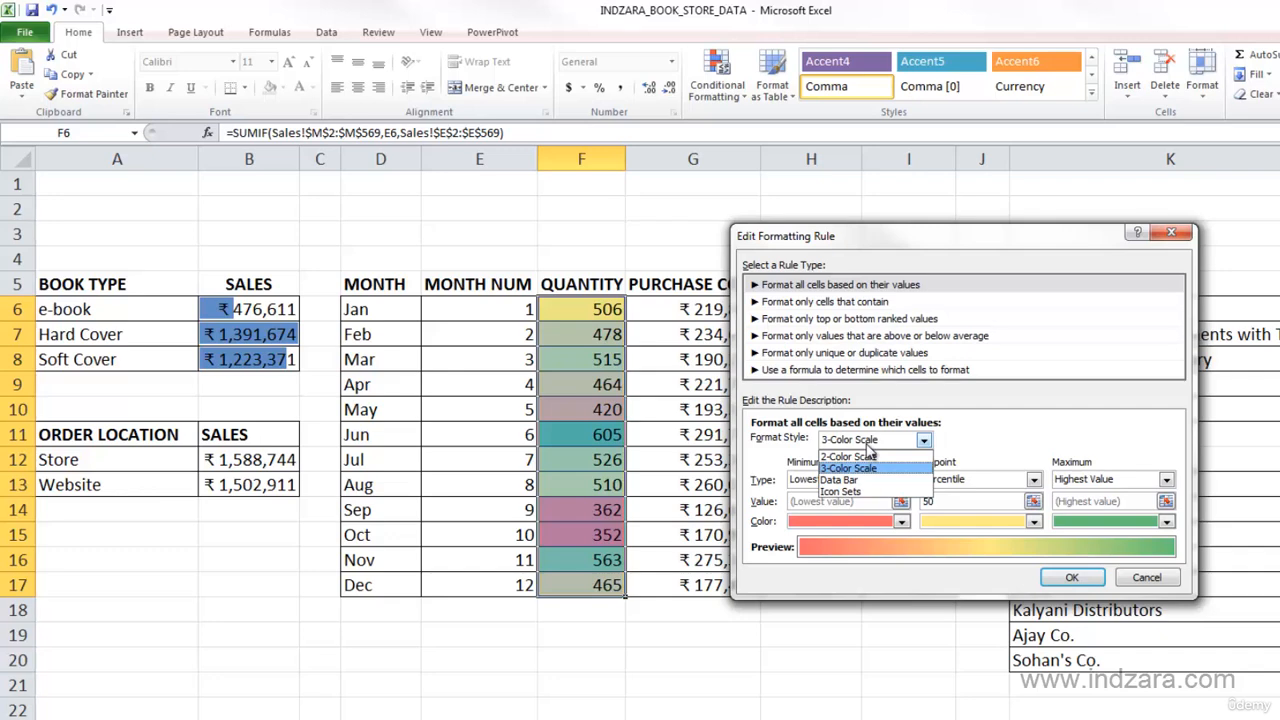
click(870, 445)
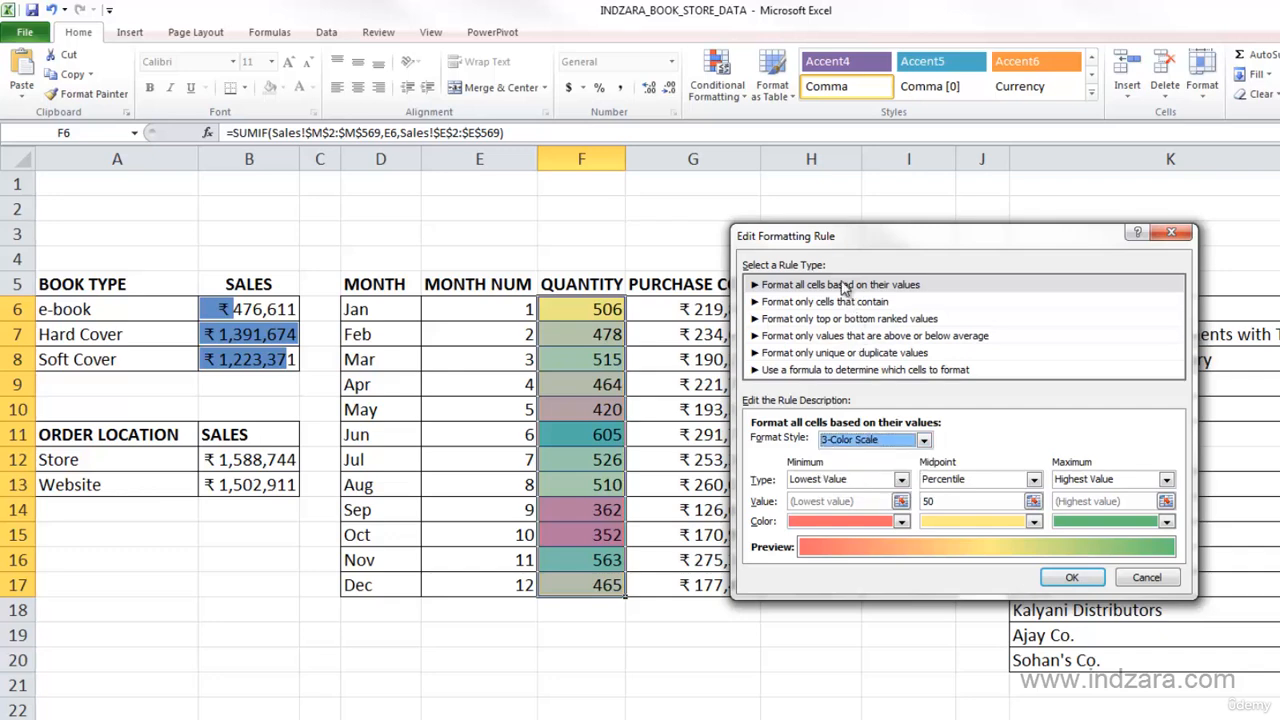
click(842, 286)
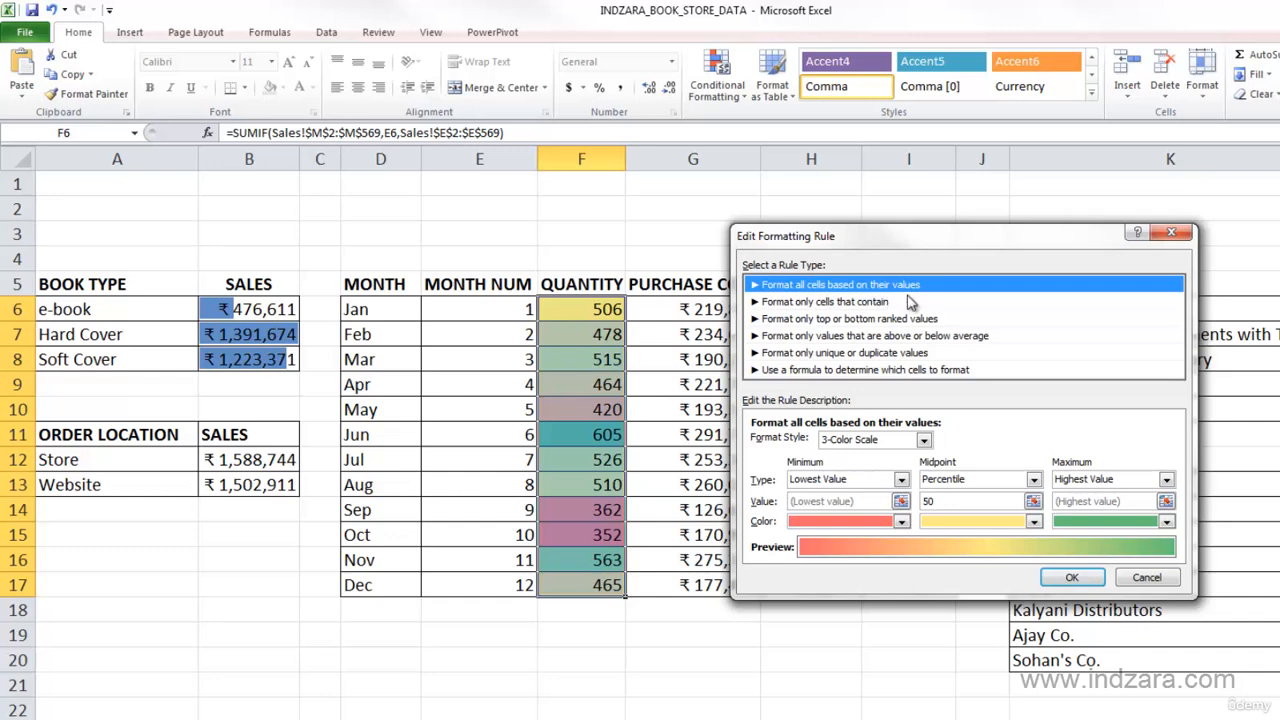
click(922, 442)
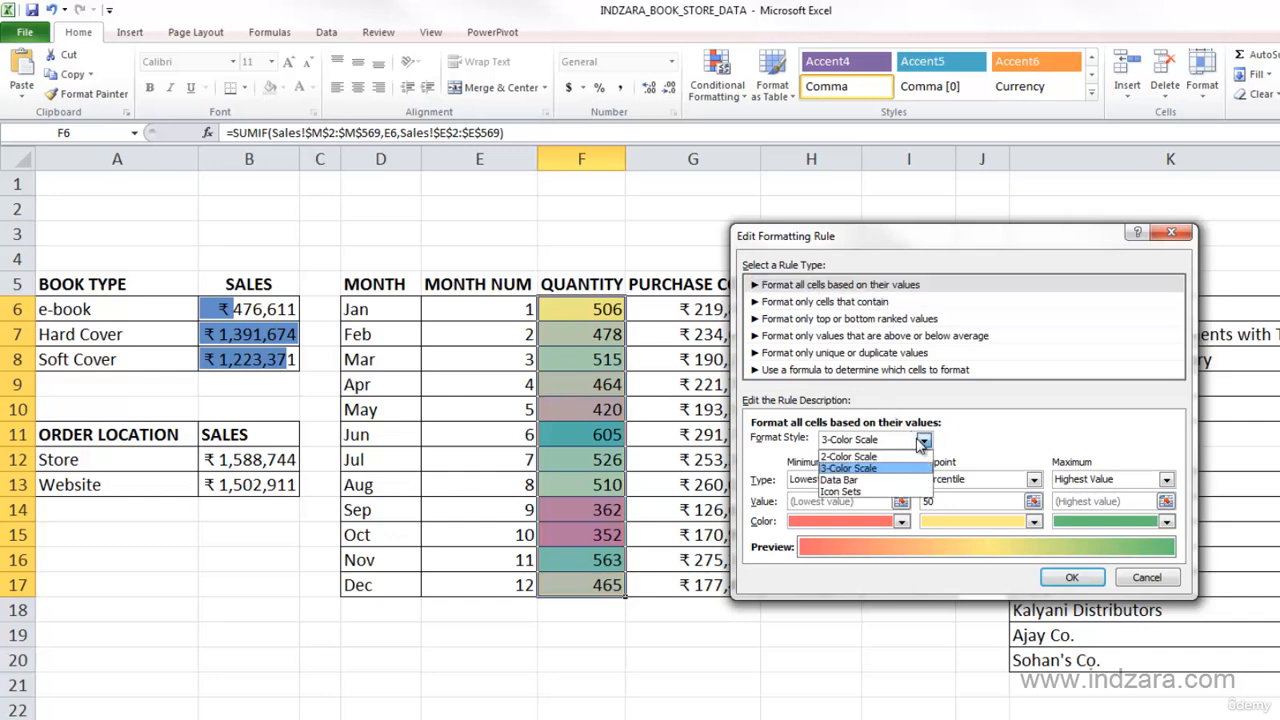
click(849, 456)
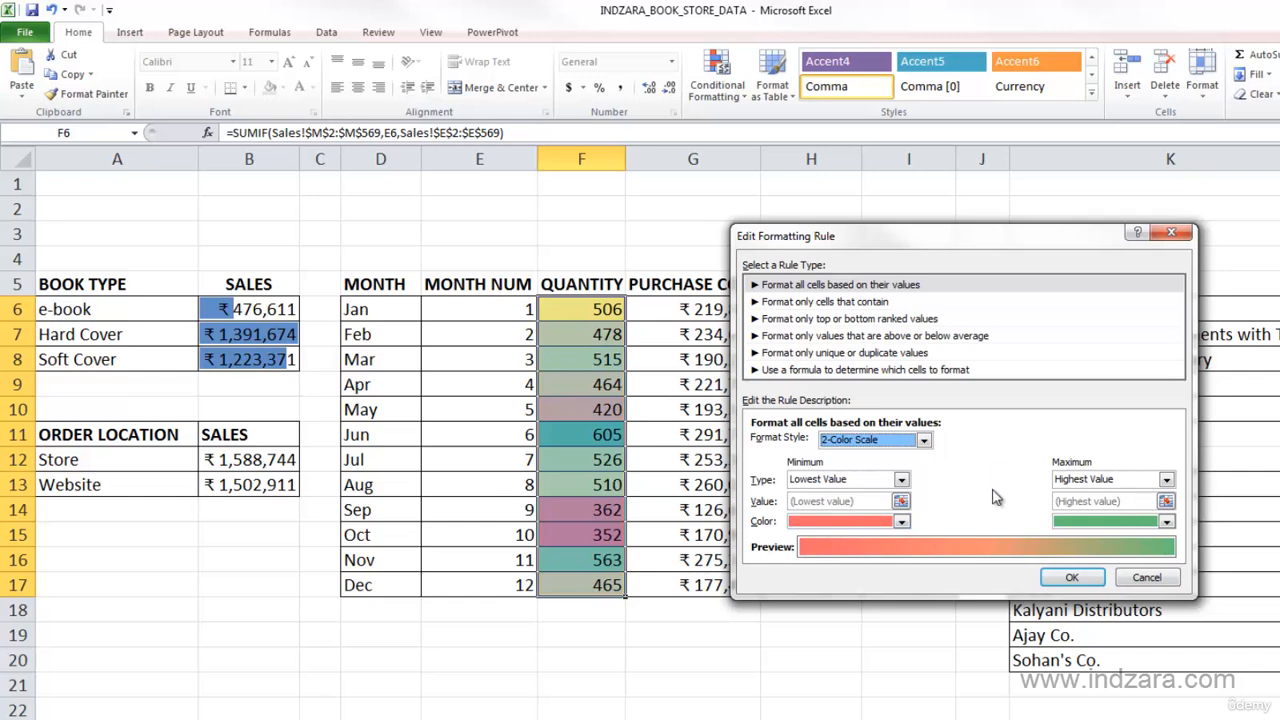
click(925, 441)
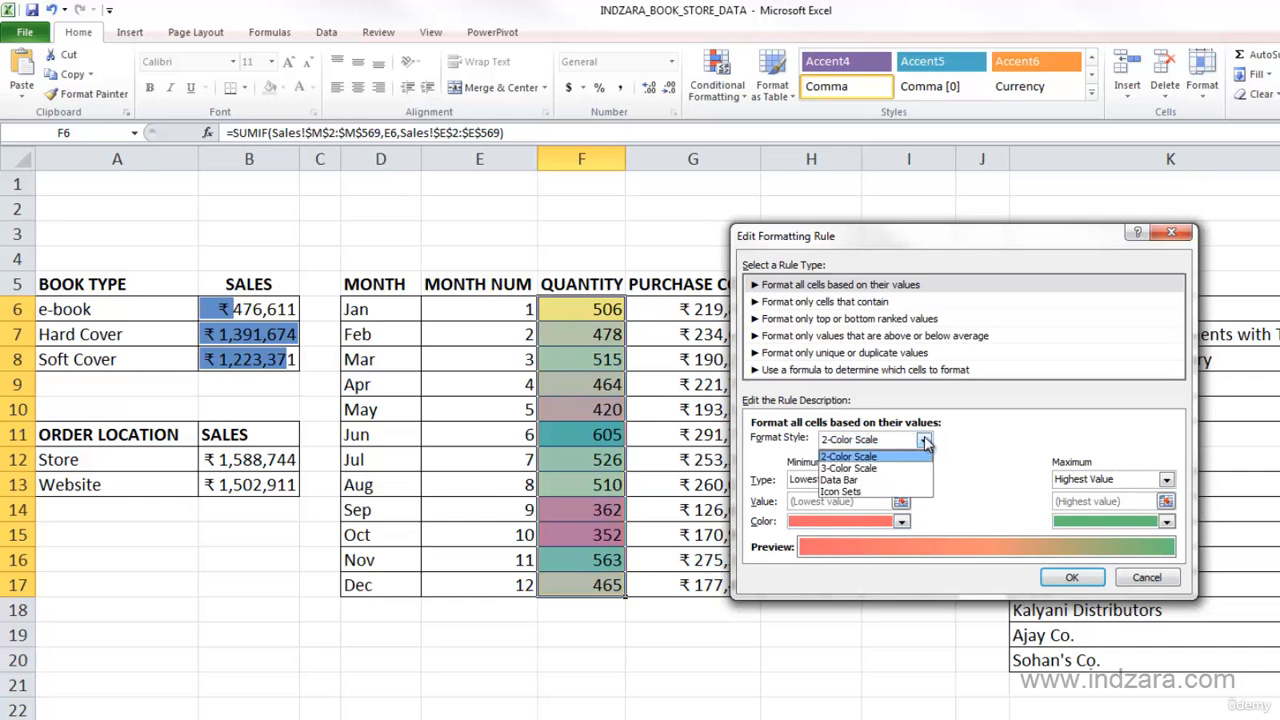
click(903, 468)
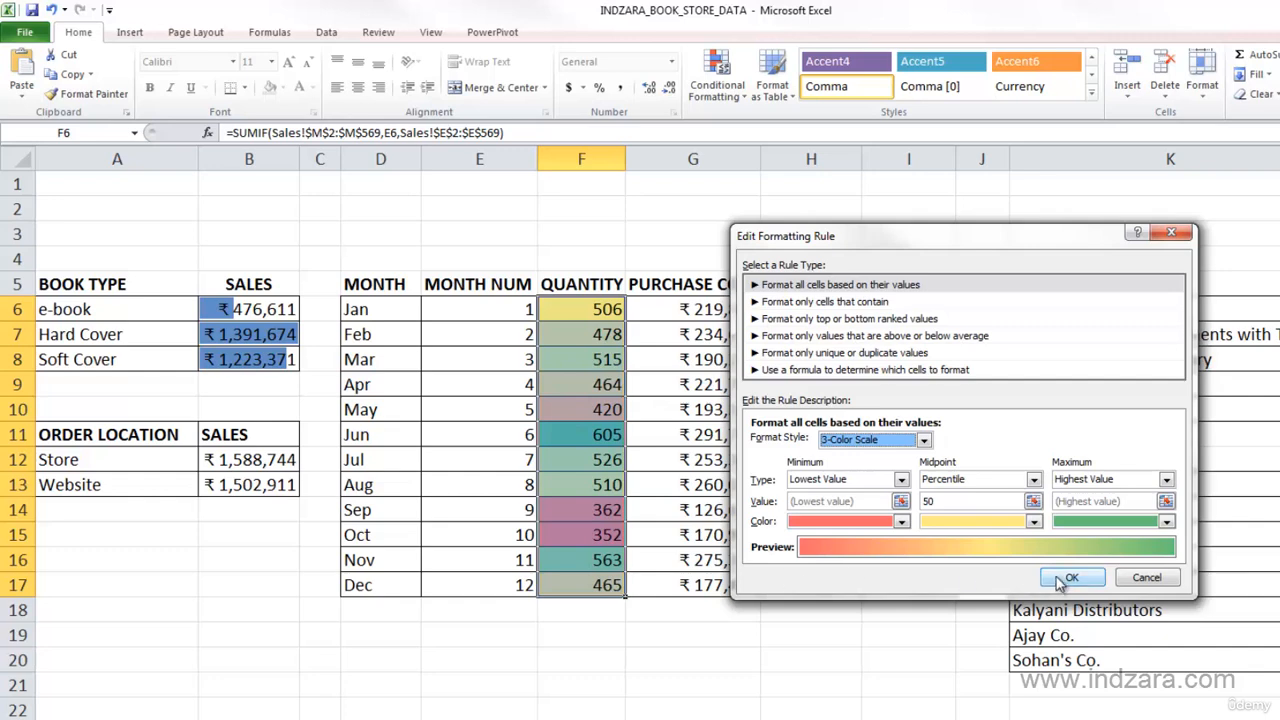
Step: Review the format styles offered for the quantity rule, and leave the rule and the rules manager without saving changes
click(924, 441)
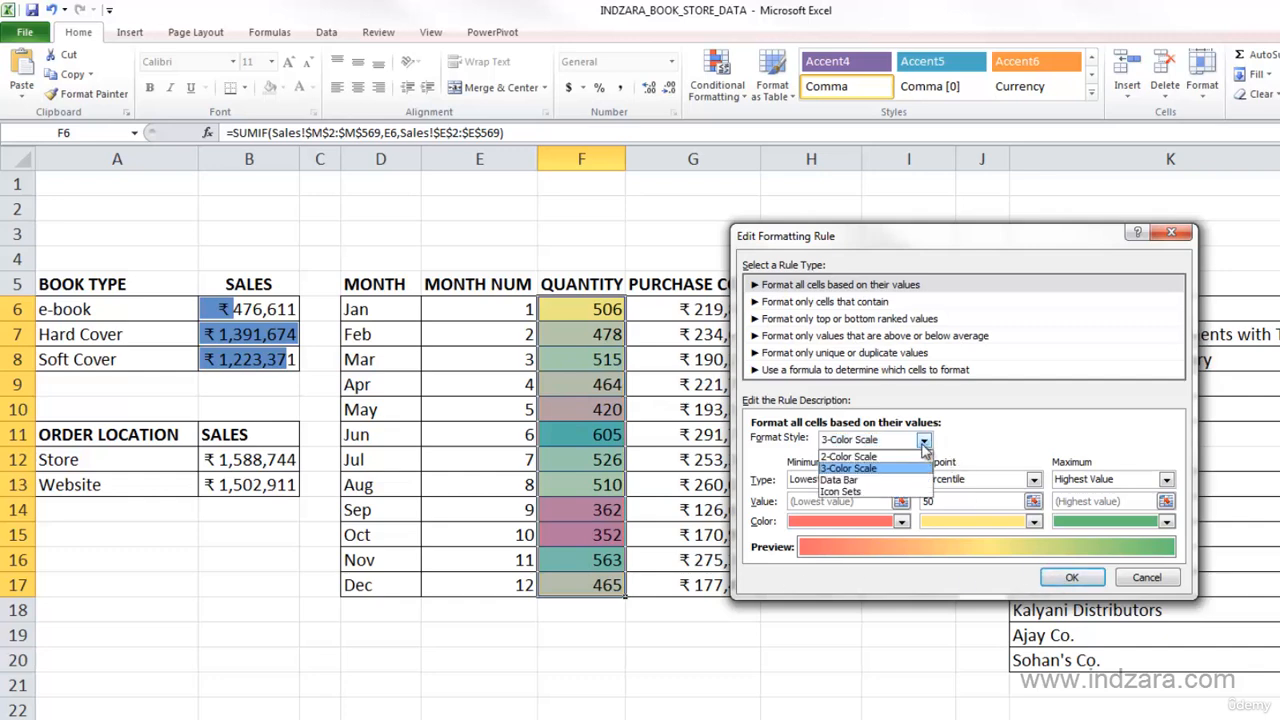
click(982, 470)
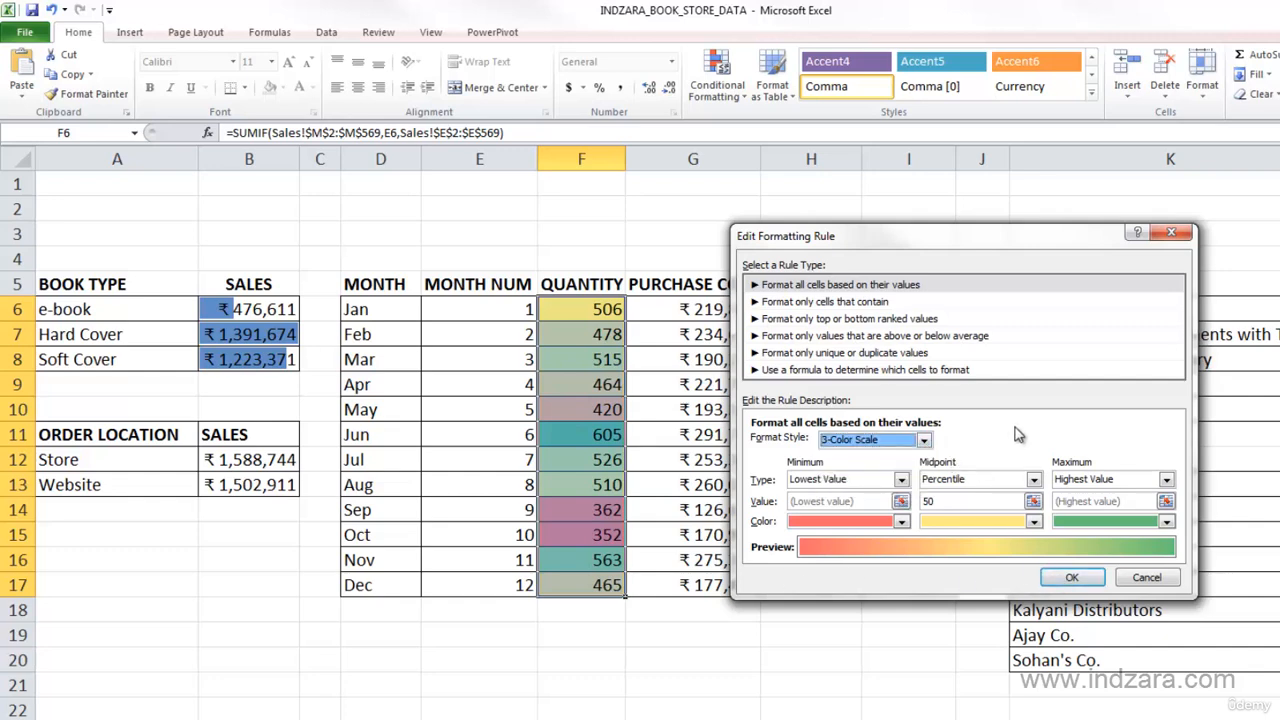
click(1145, 578)
click(1122, 558)
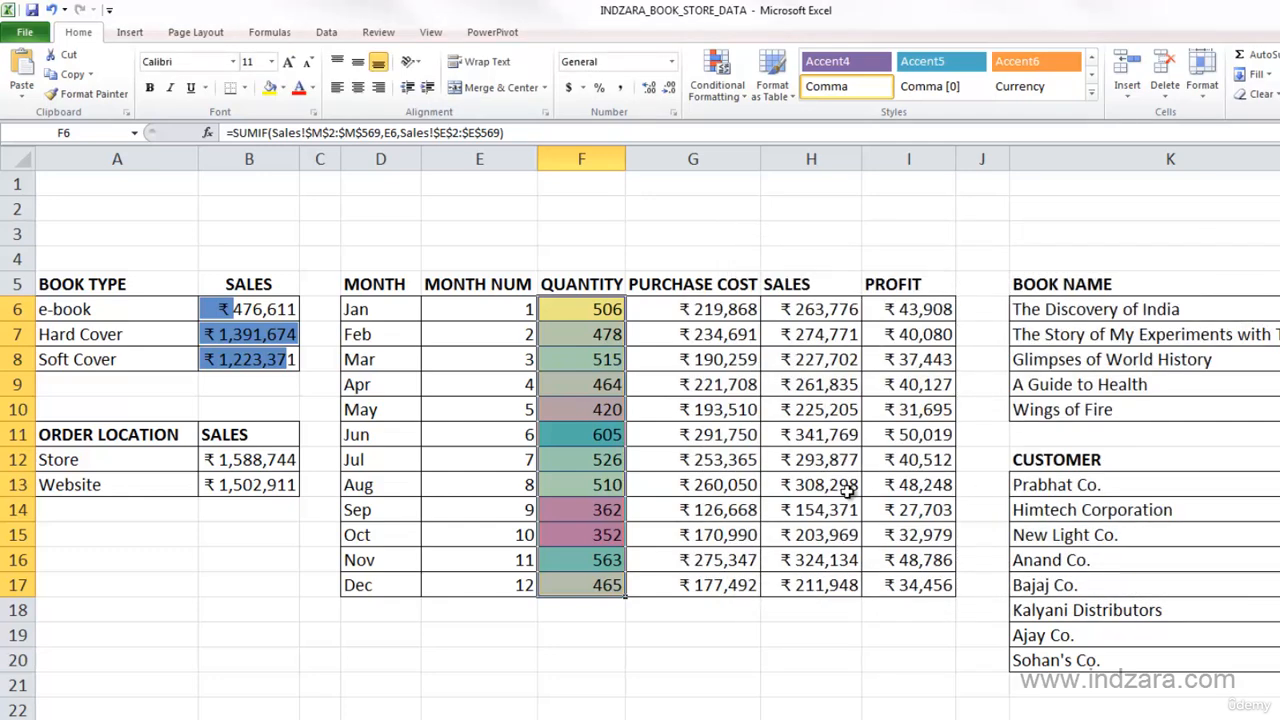
Step: Apply the icon set of plain green, yellow and red circles to the monthly profits in I6:I17
drag(927, 312, 918, 585)
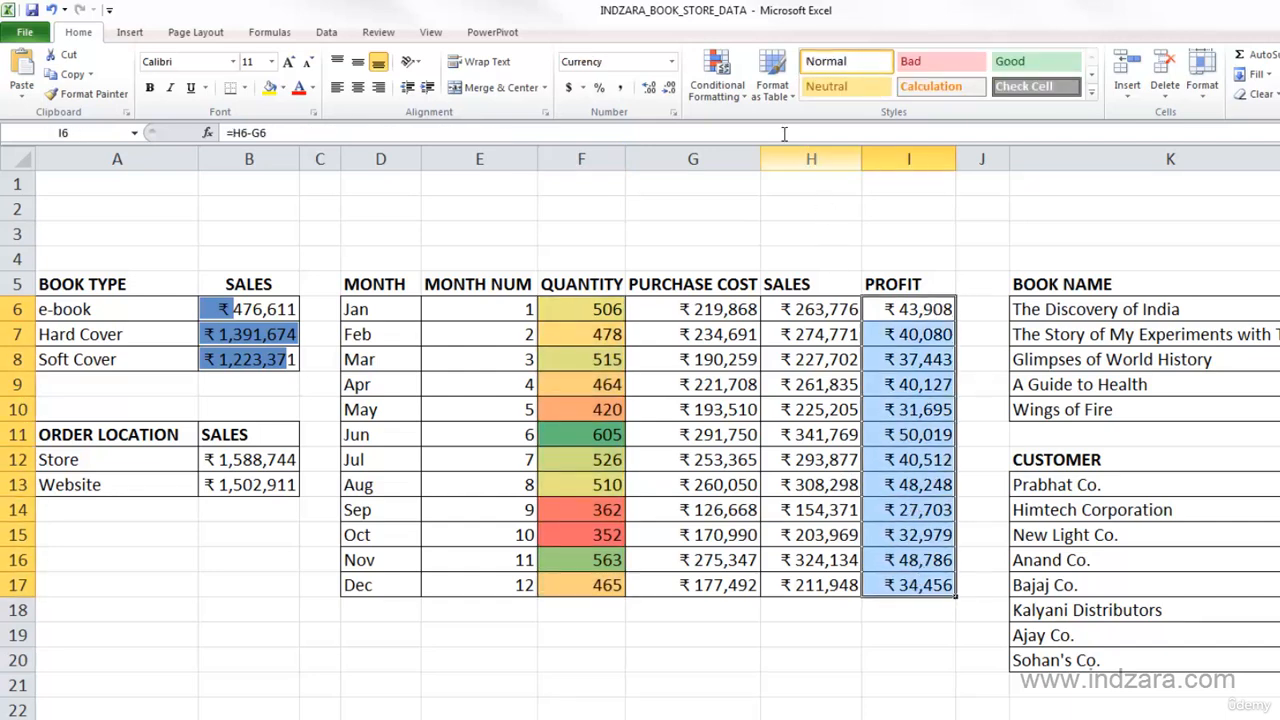
click(728, 102)
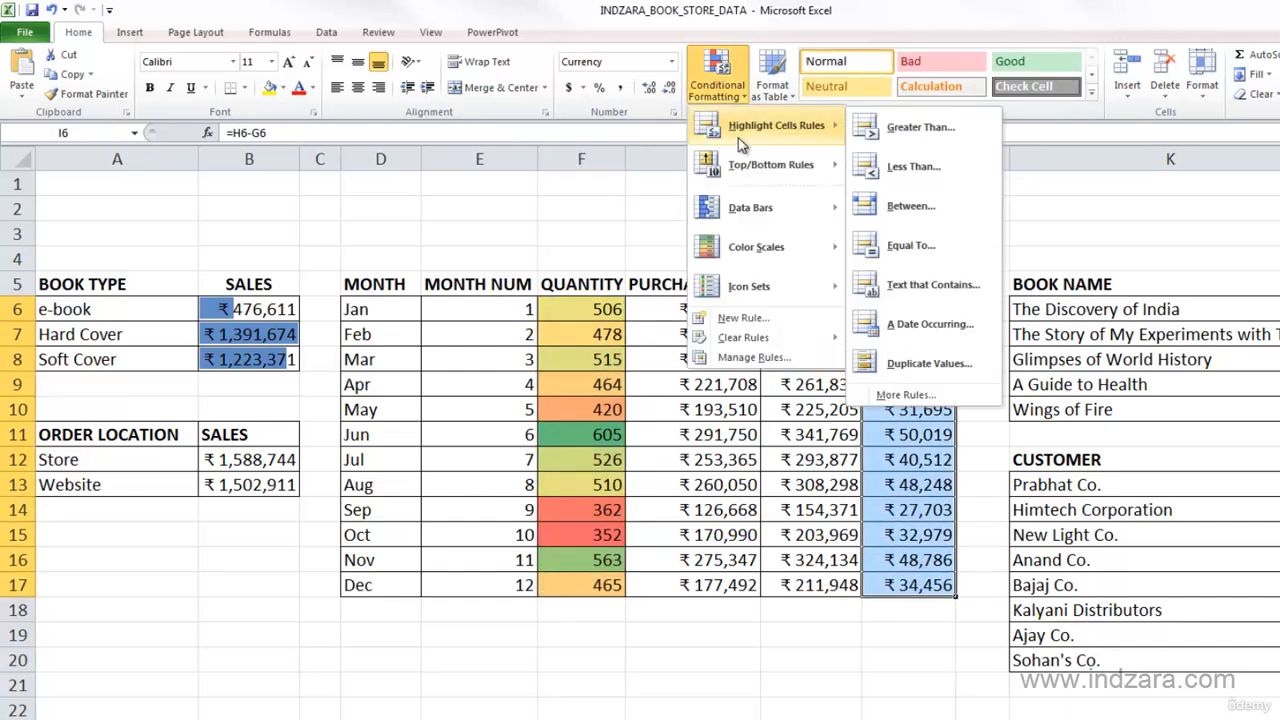
mouse_move(777, 291)
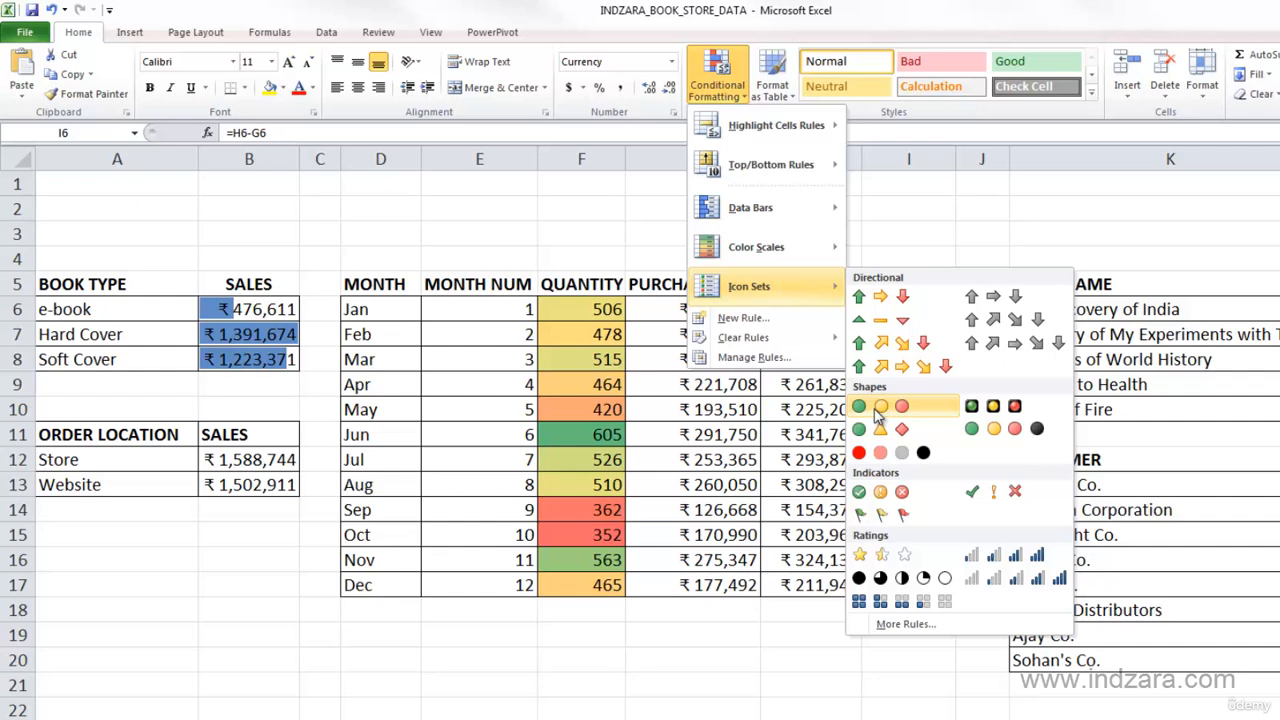
click(877, 410)
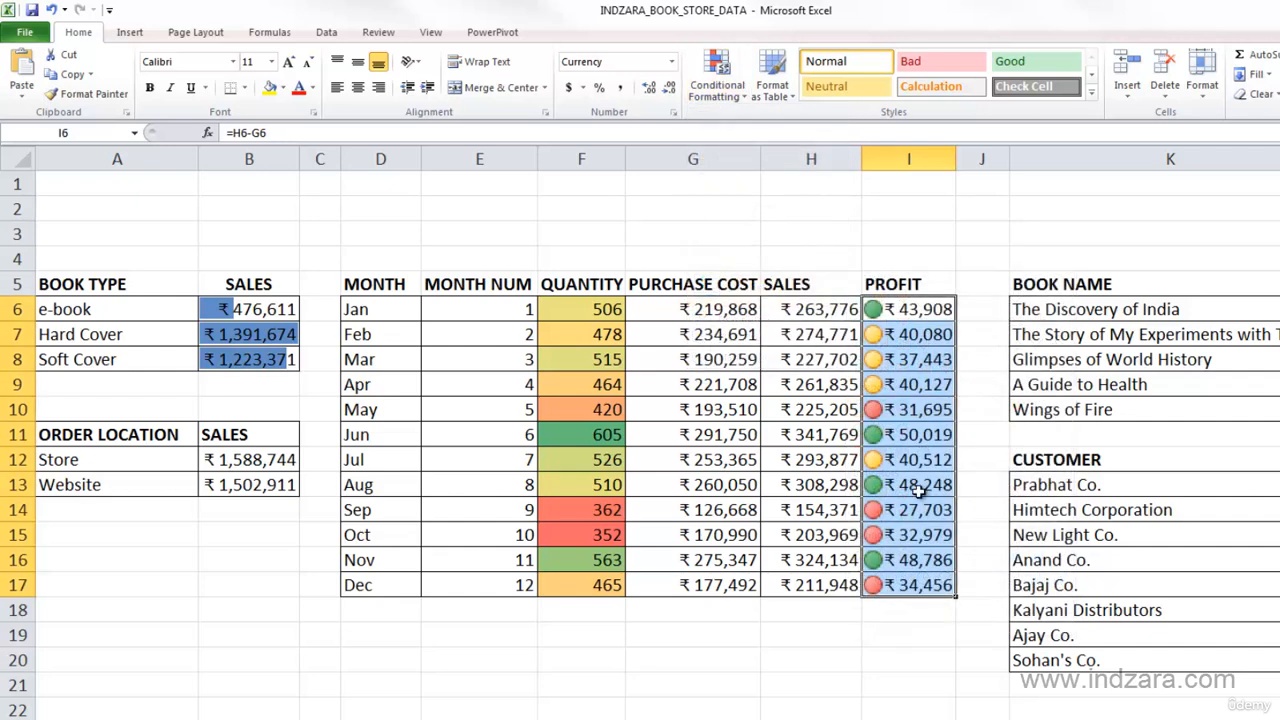
Step: Open the icon set rule on the profits in I6:I17 for editing from the rules manager
click(729, 100)
click(767, 362)
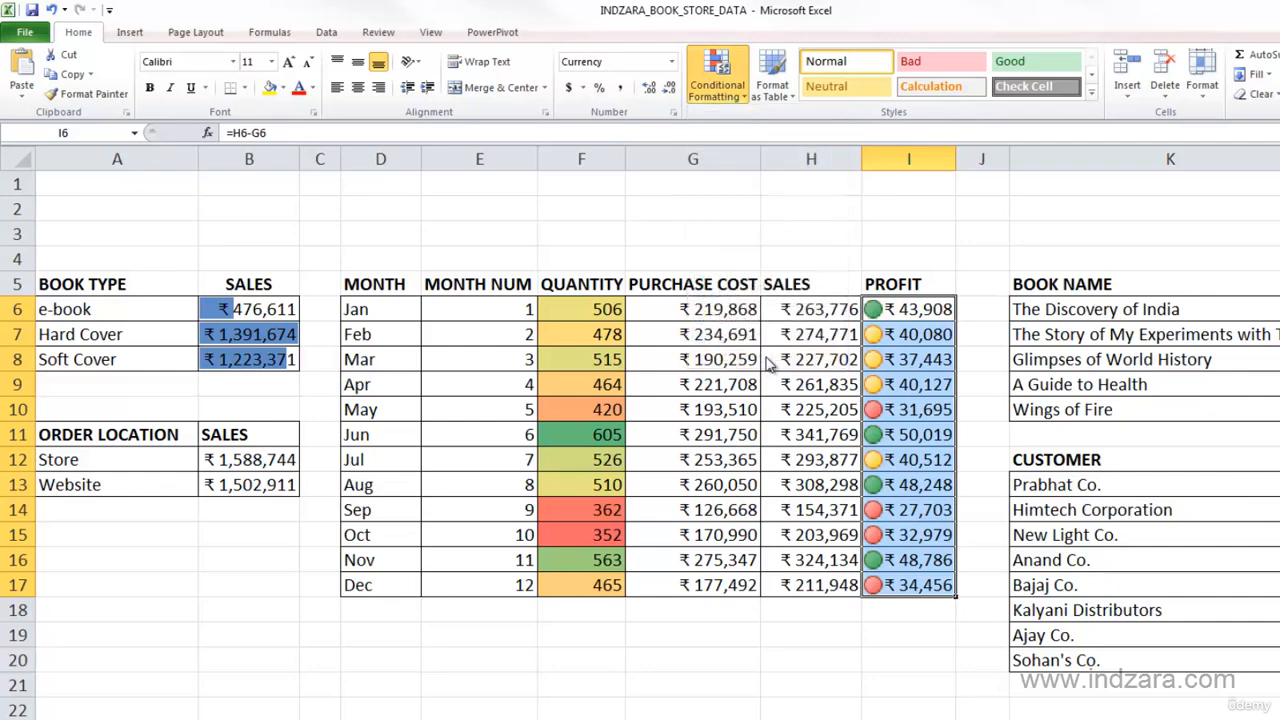
click(818, 410)
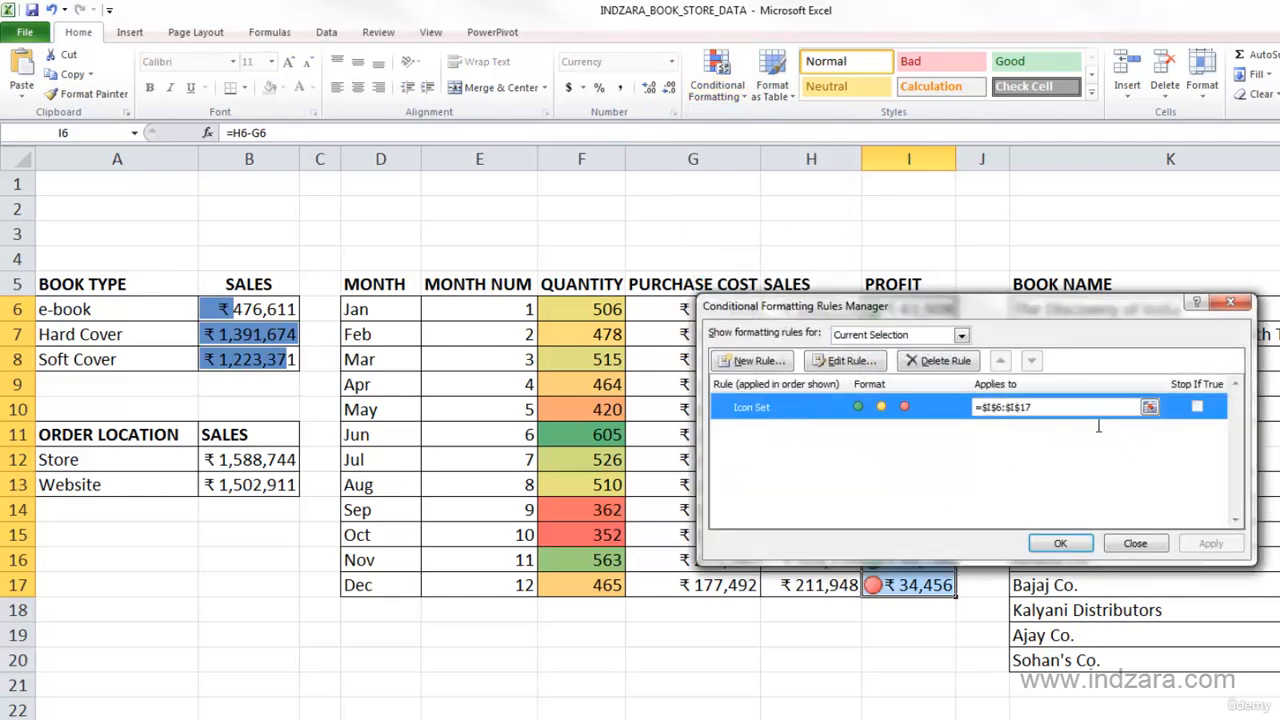
click(866, 362)
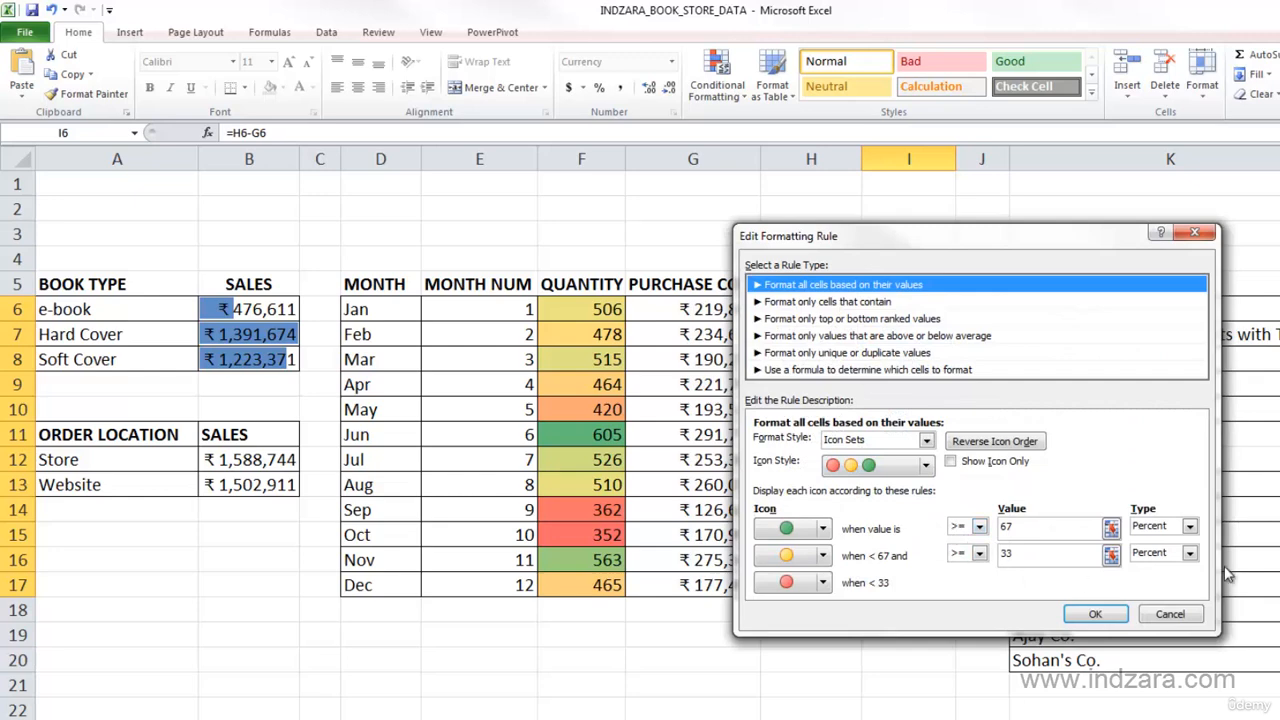
Step: Set the green icon's threshold to type Number with value 40000, and enter 30000 as the yellow icon's value
click(1189, 526)
click(1155, 540)
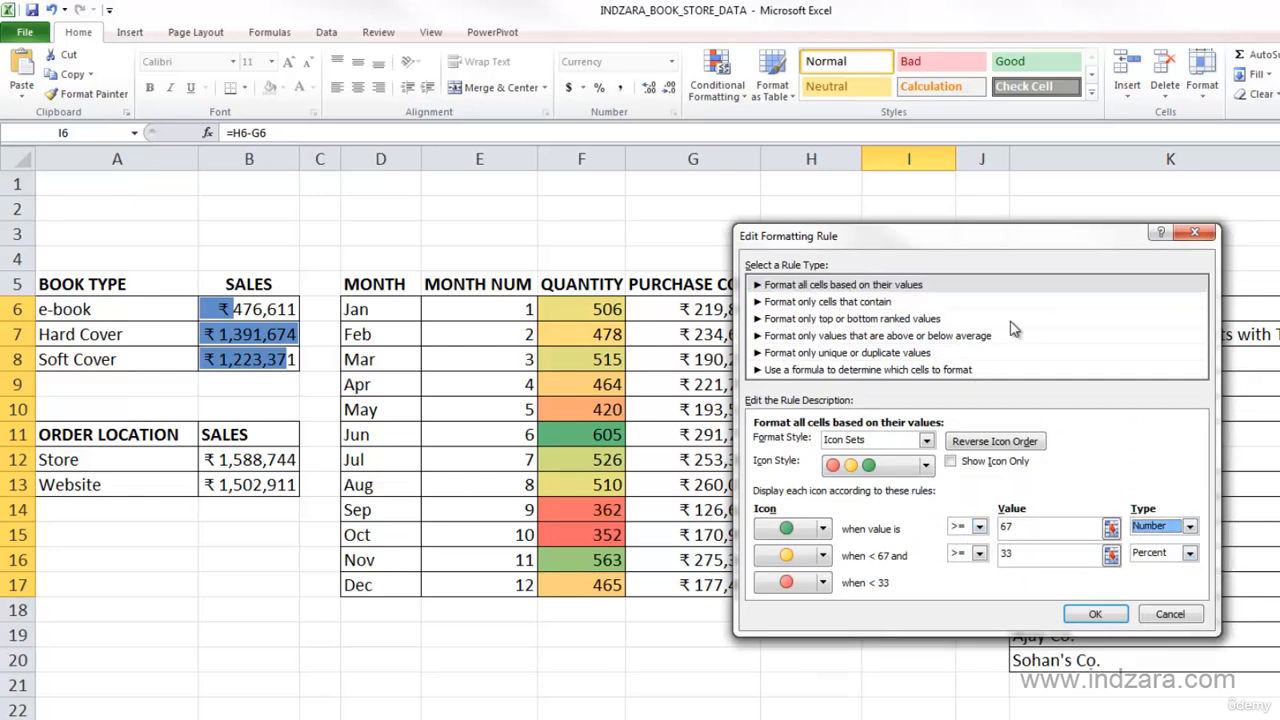
drag(974, 237, 383, 205)
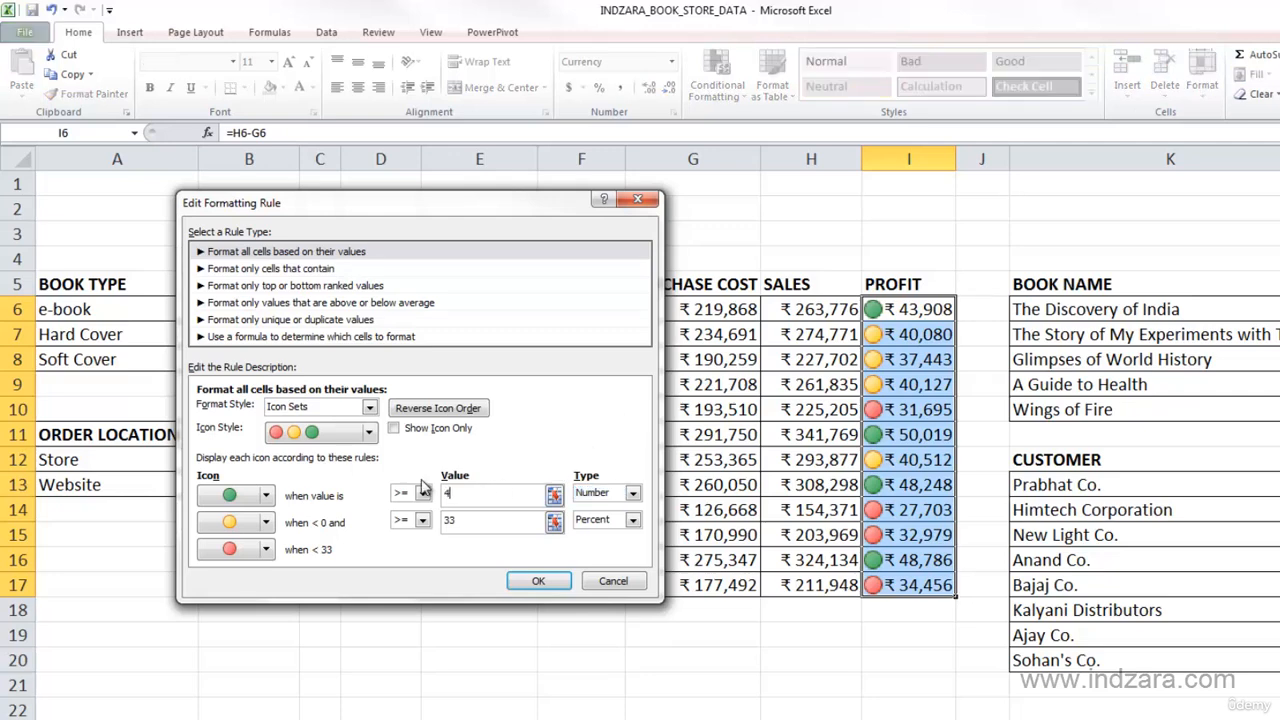
click(600, 494)
click(598, 507)
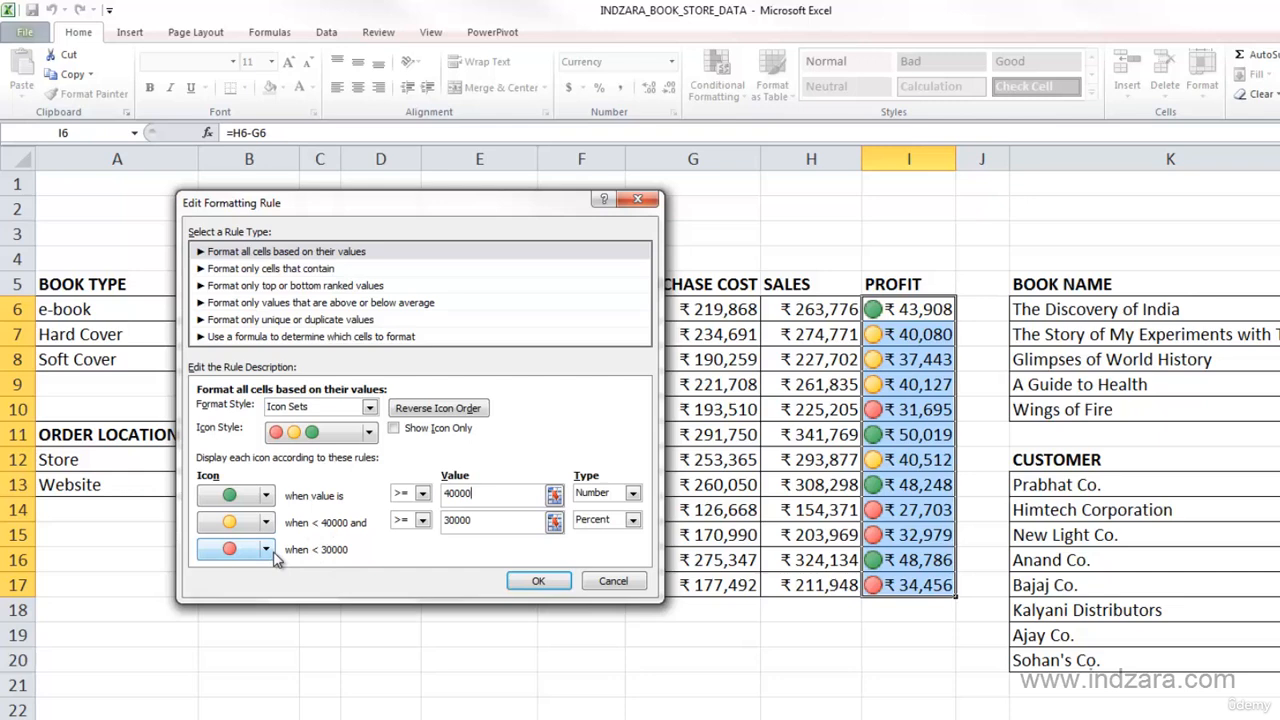
Step: Look through the available icon styles for the rule, keeping the three circles
click(370, 432)
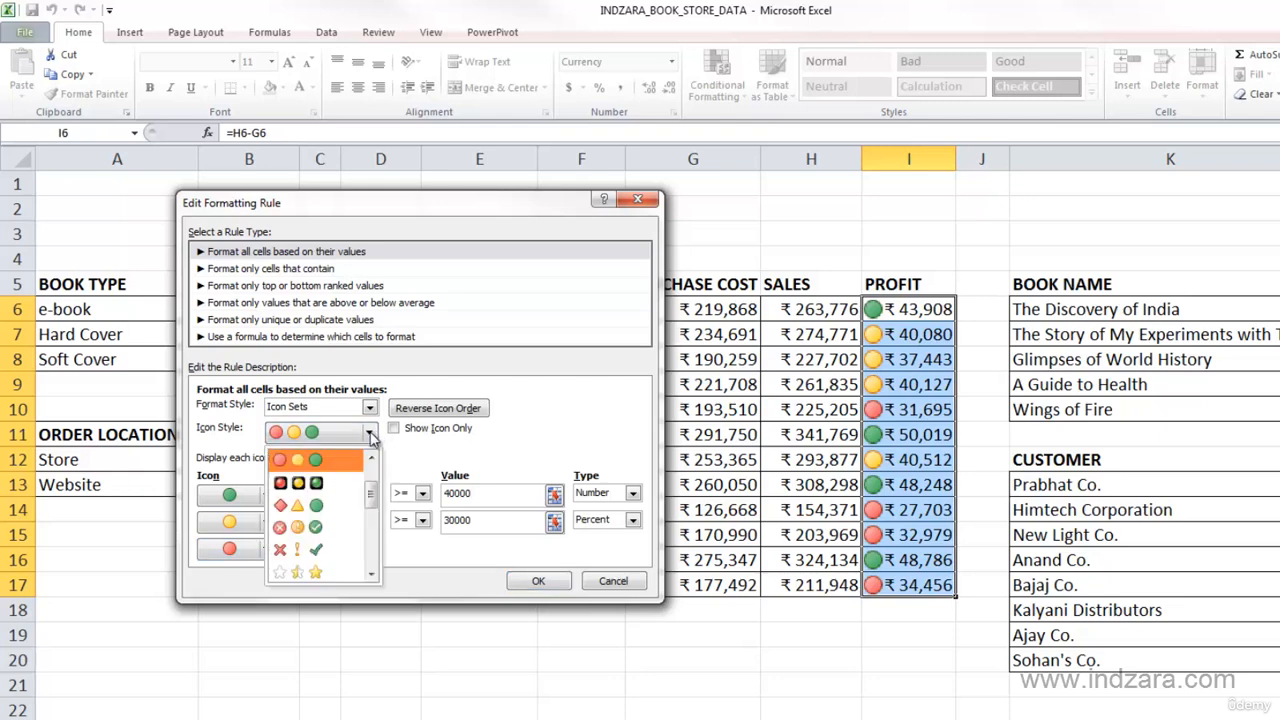
mouse_move(371, 500)
mouse_down()
mouse_move(372, 550)
mouse_move(371, 478)
mouse_up()
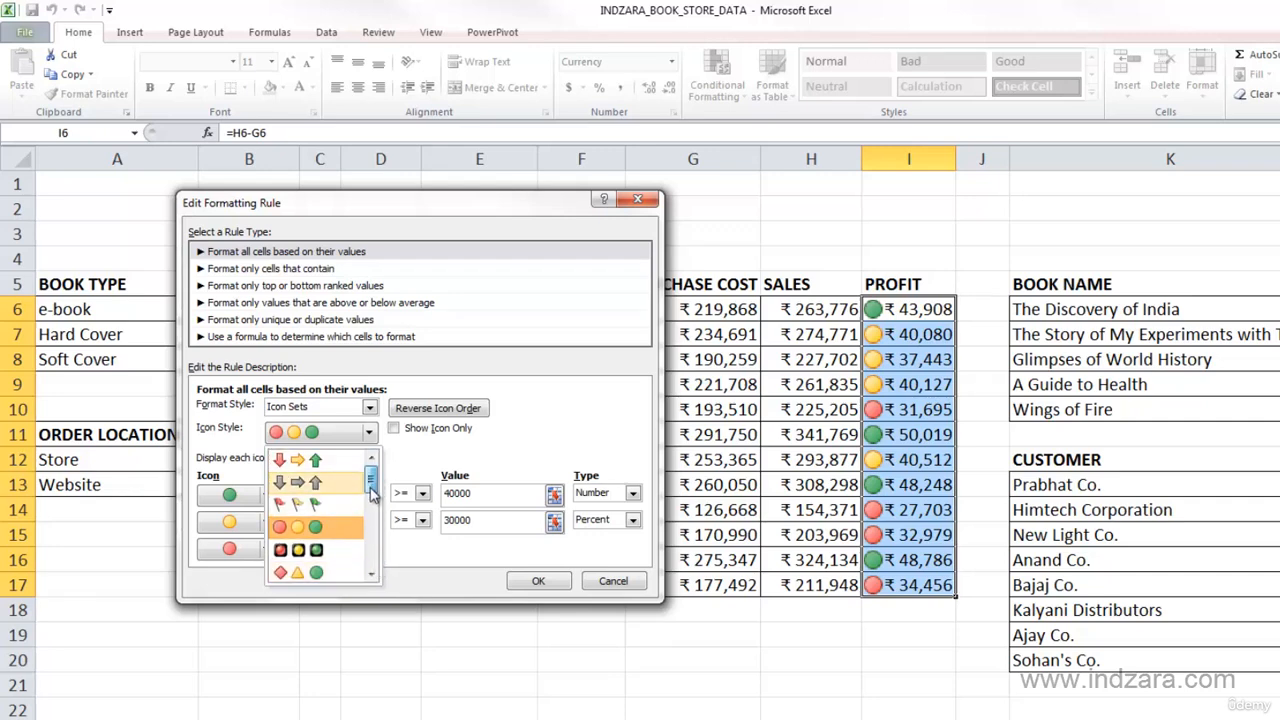
drag(371, 493, 369, 545)
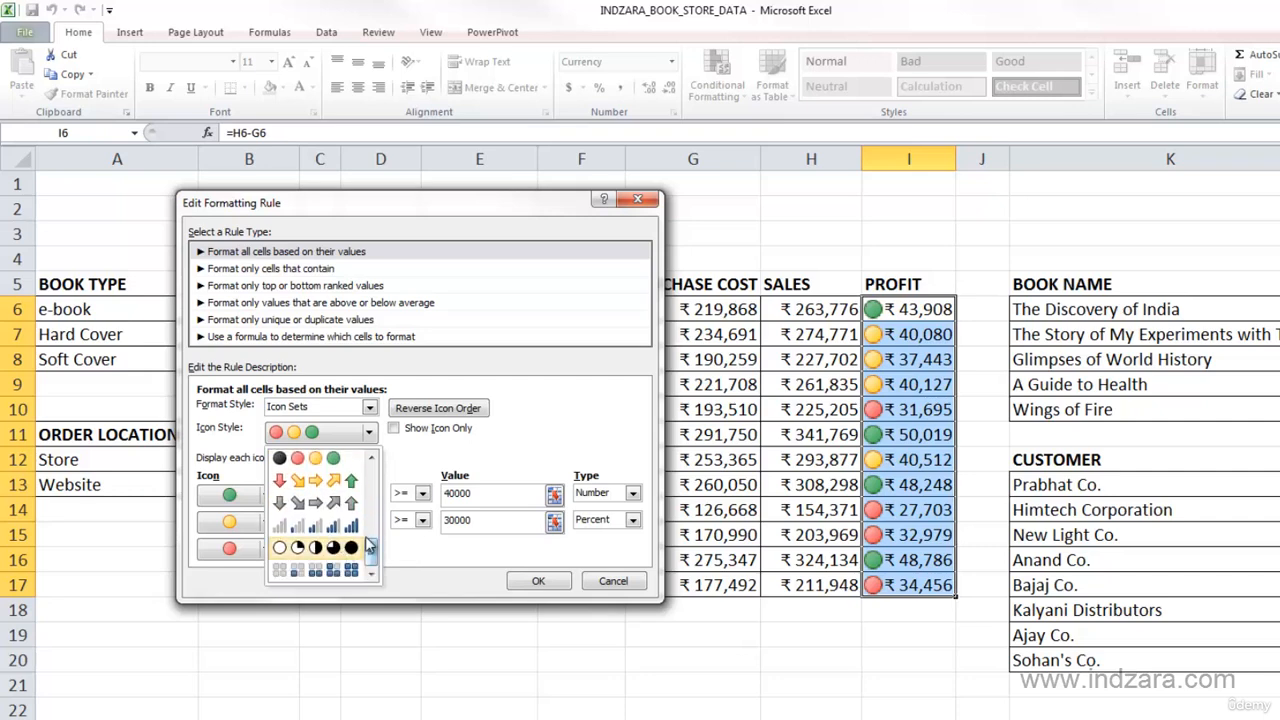
click(532, 442)
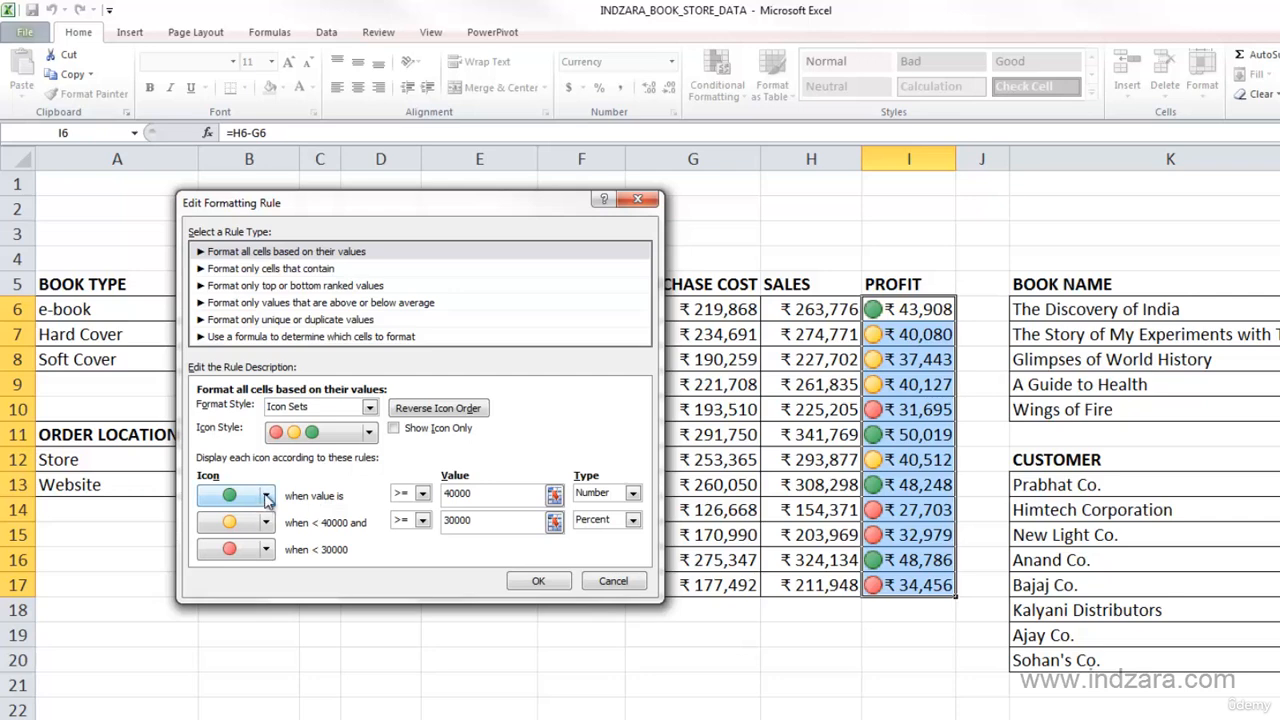
Step: Set the yellow icon's threshold to type Number with value 30000, and accept the edited rule
click(632, 521)
click(601, 538)
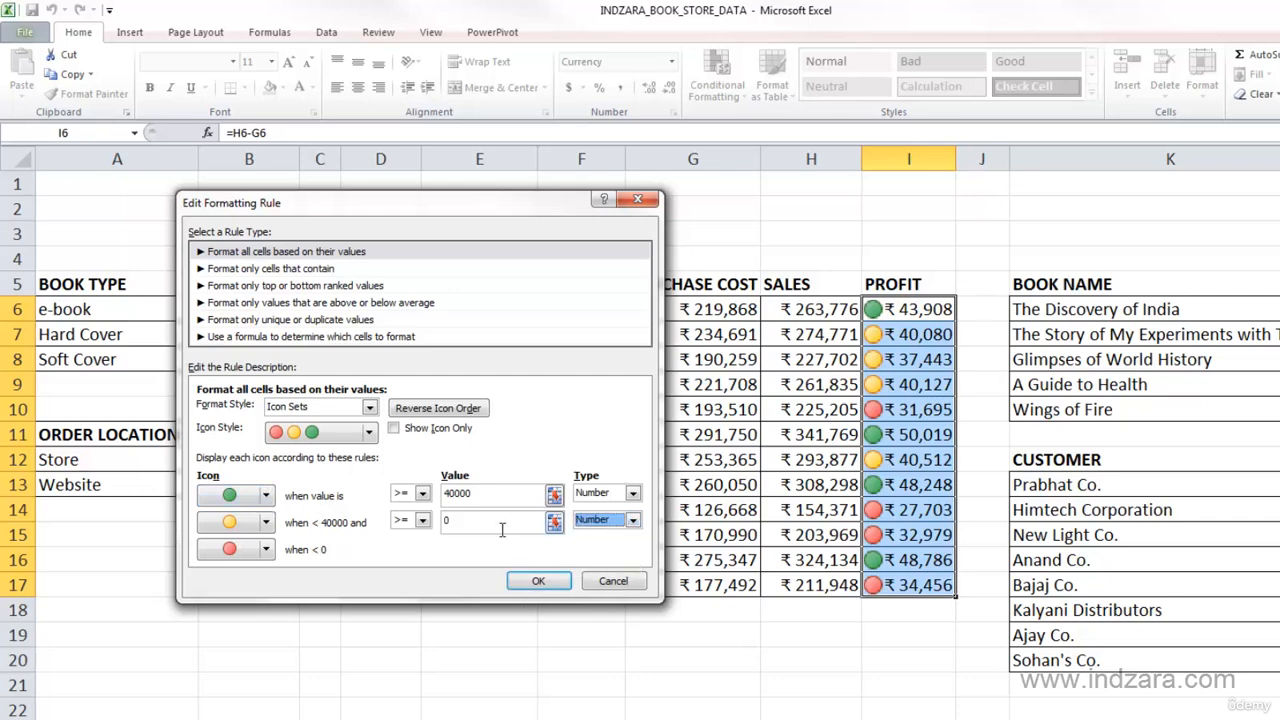
double_click(458, 520)
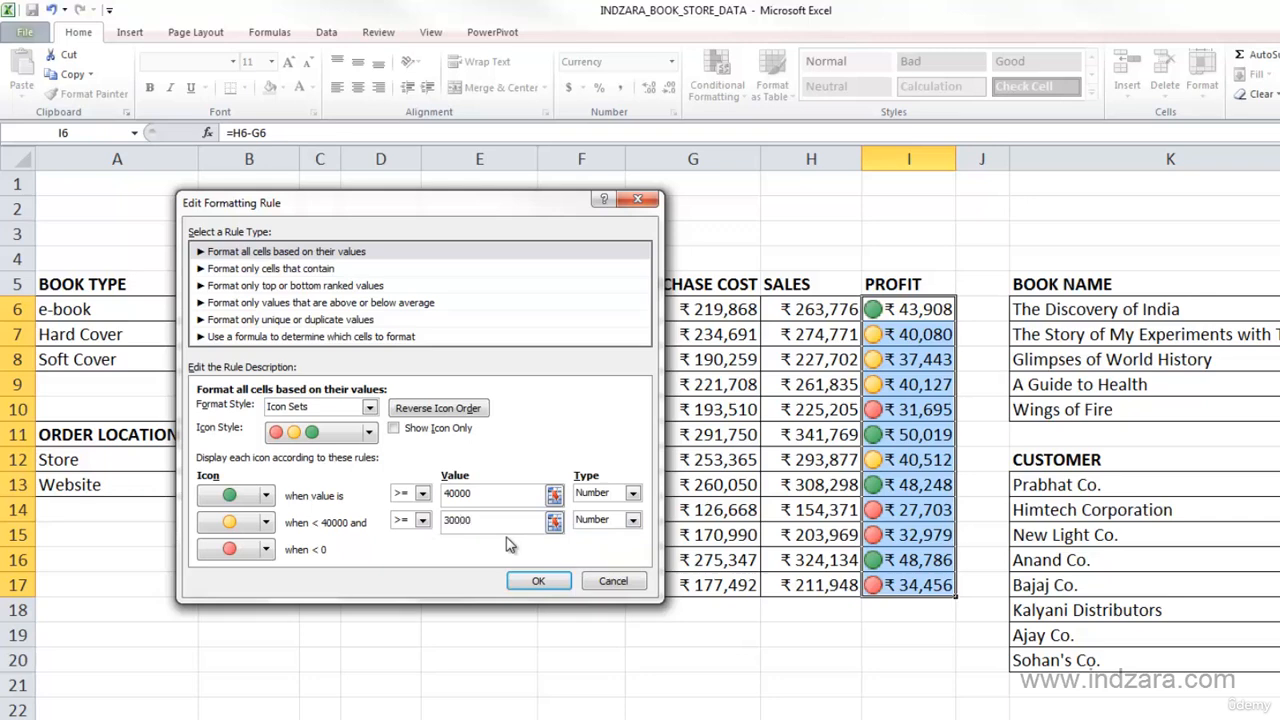
click(509, 496)
click(633, 521)
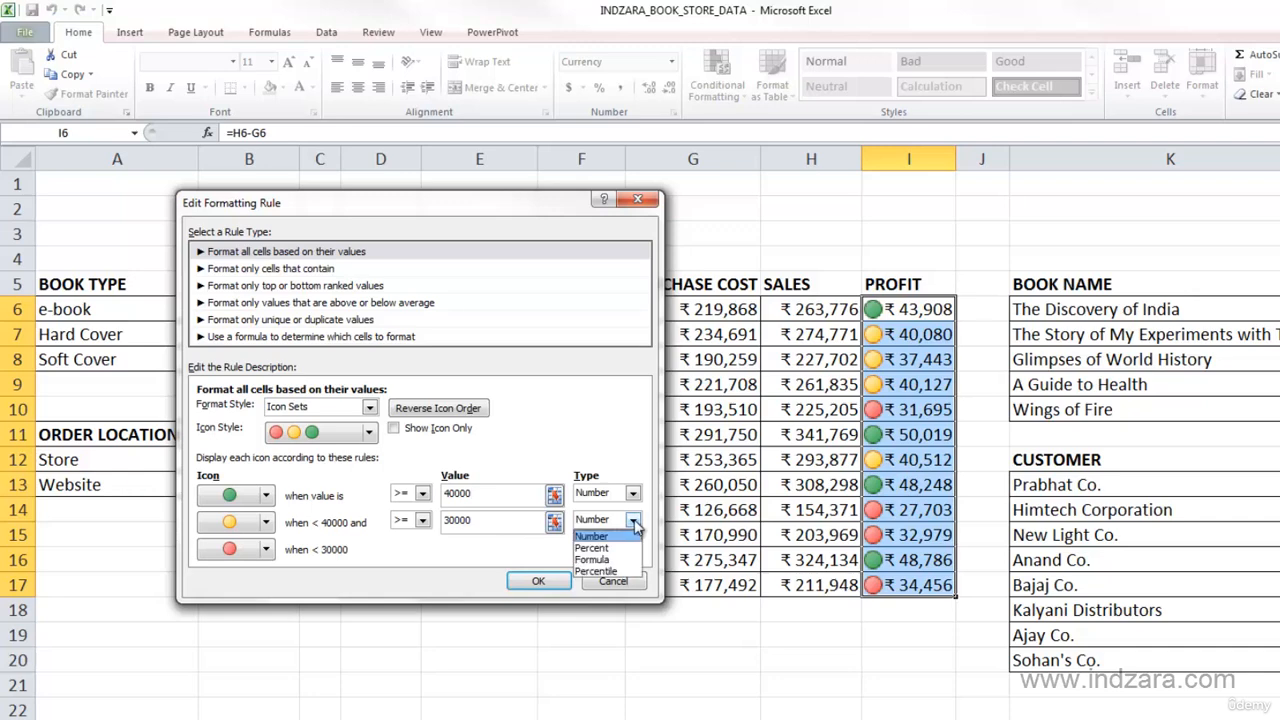
click(632, 532)
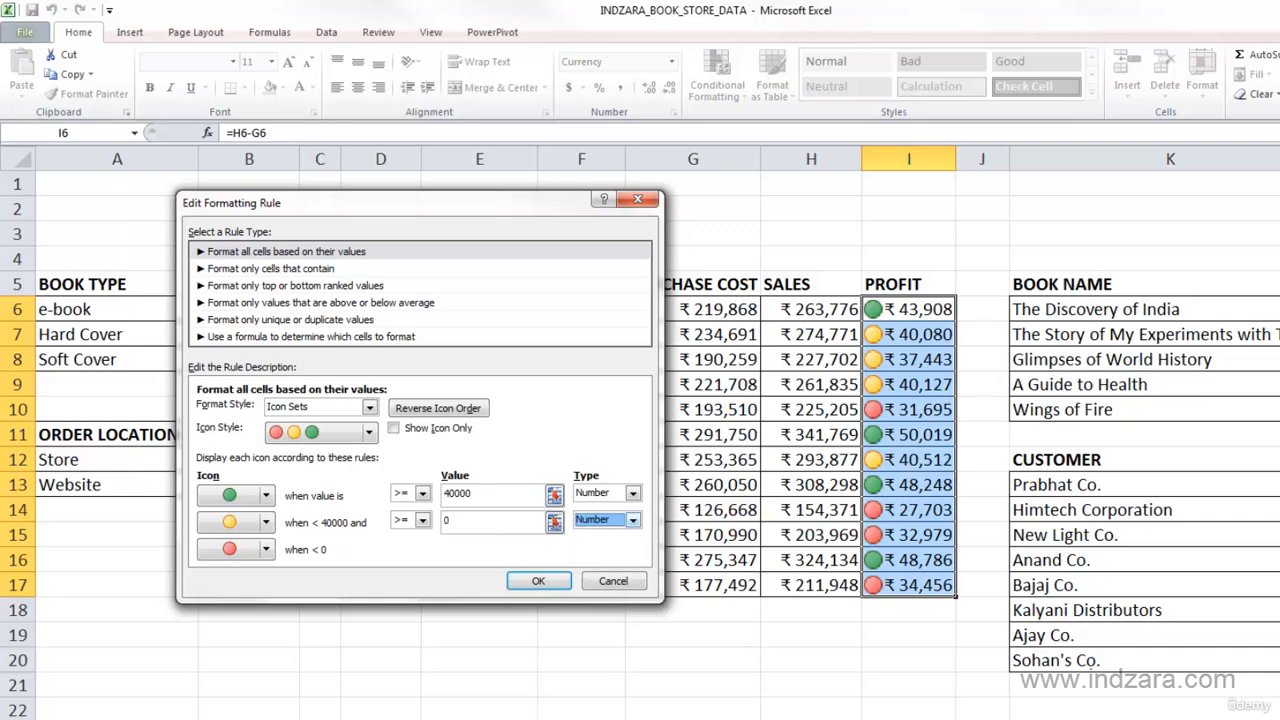
text(30000)
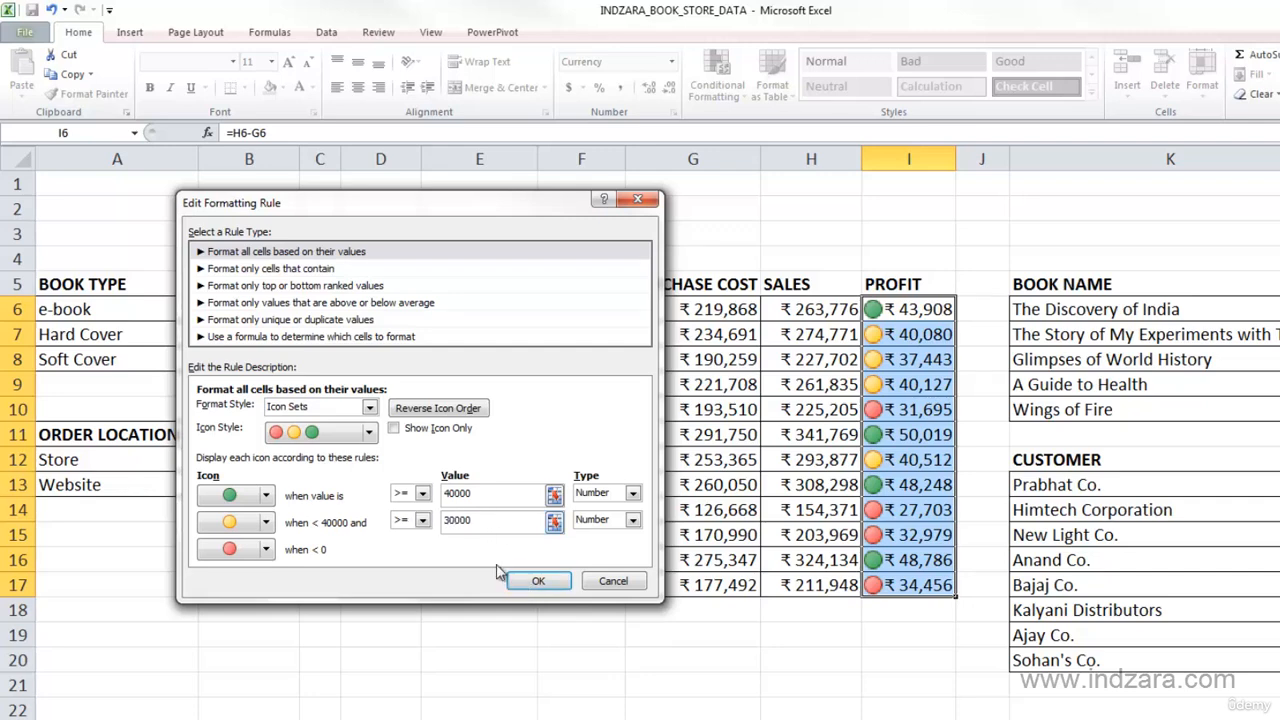
click(520, 586)
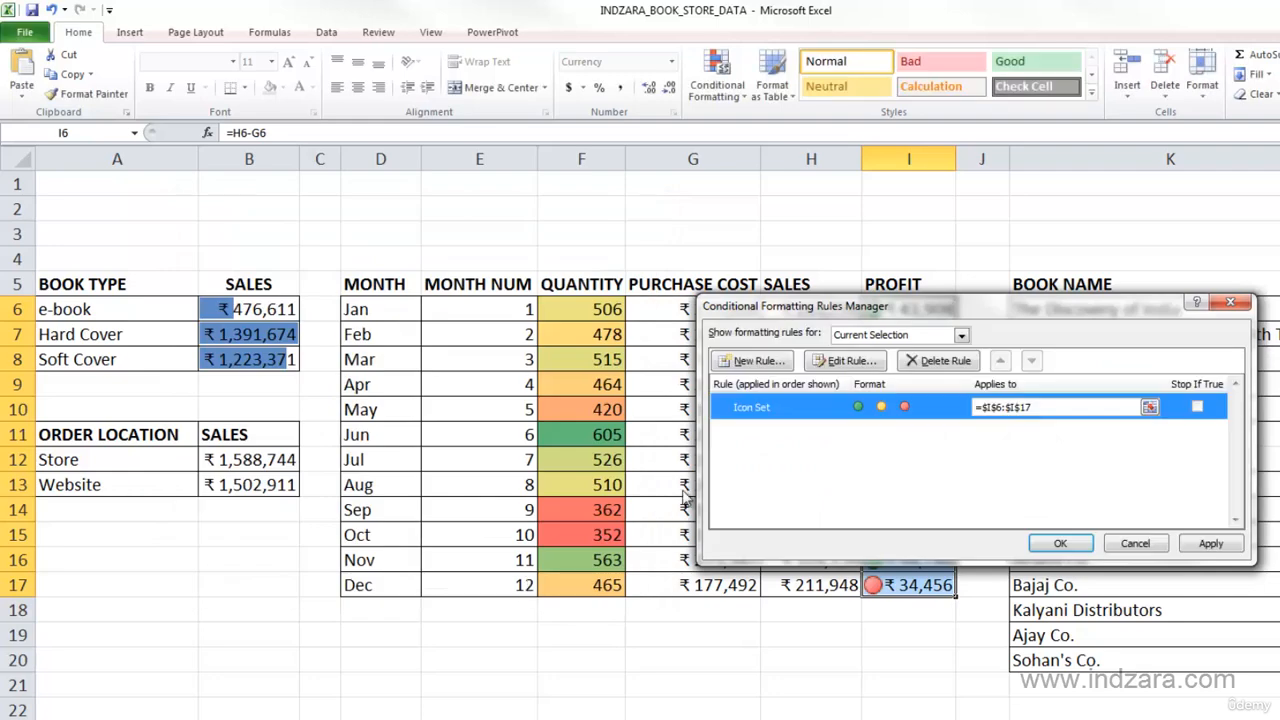
Step: Apply the edited icon set rule to the profits, close the rules manager, and check the September profit's icon
drag(890, 318, 213, 316)
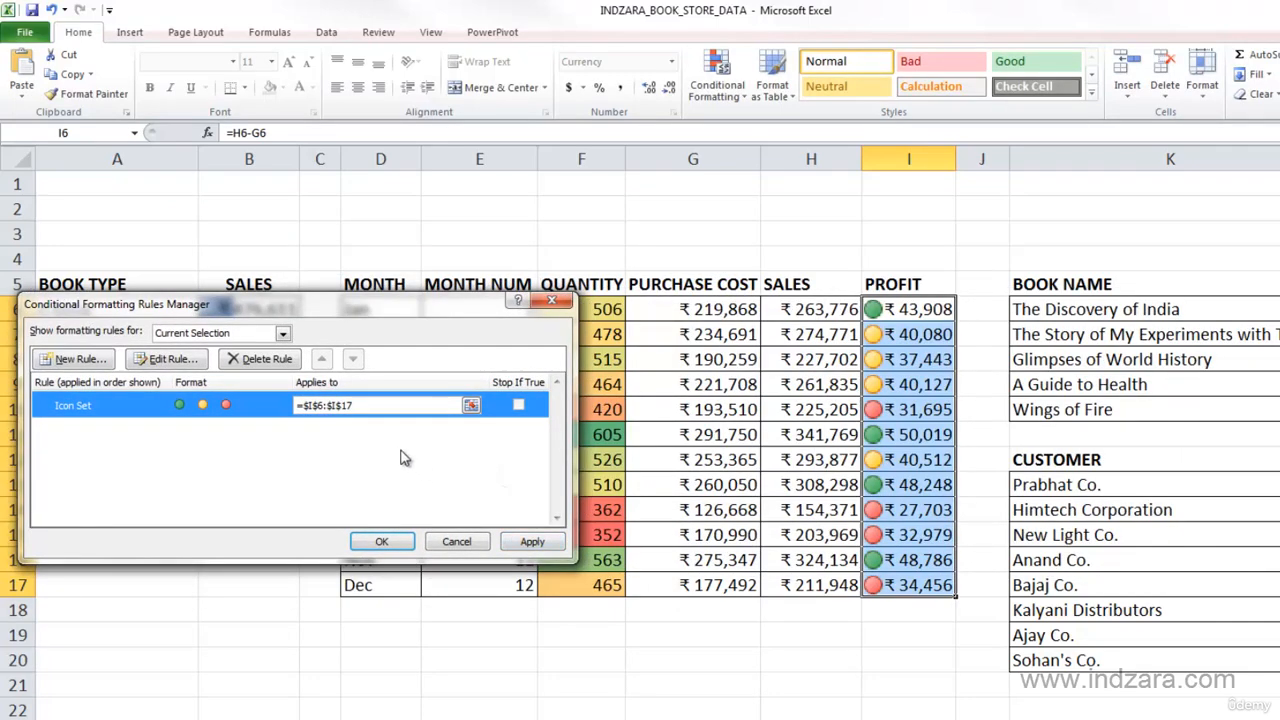
click(512, 543)
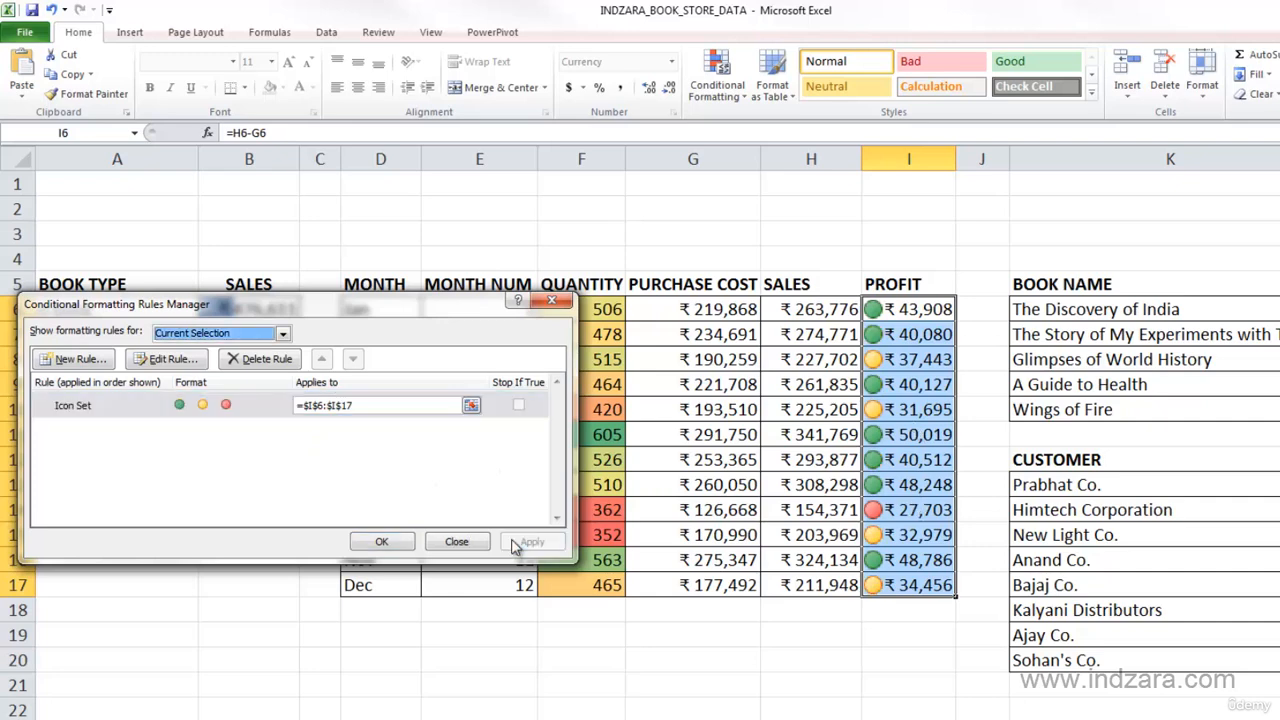
click(382, 542)
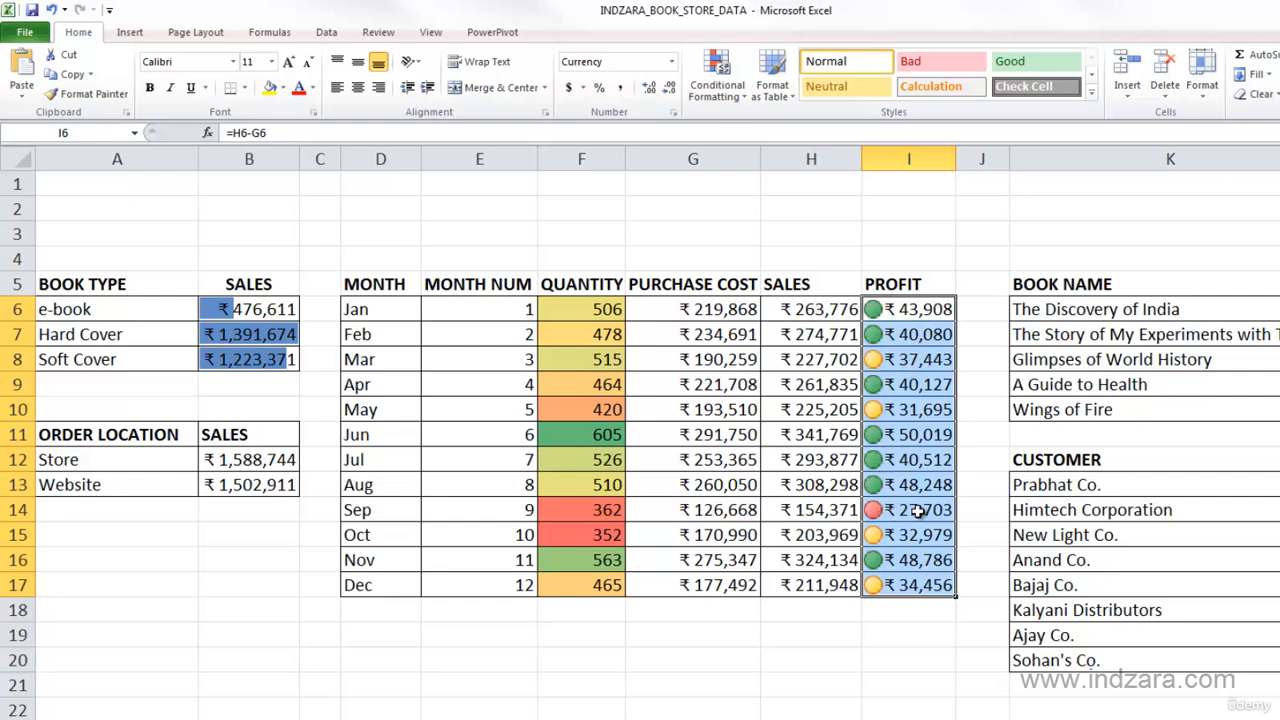
click(930, 633)
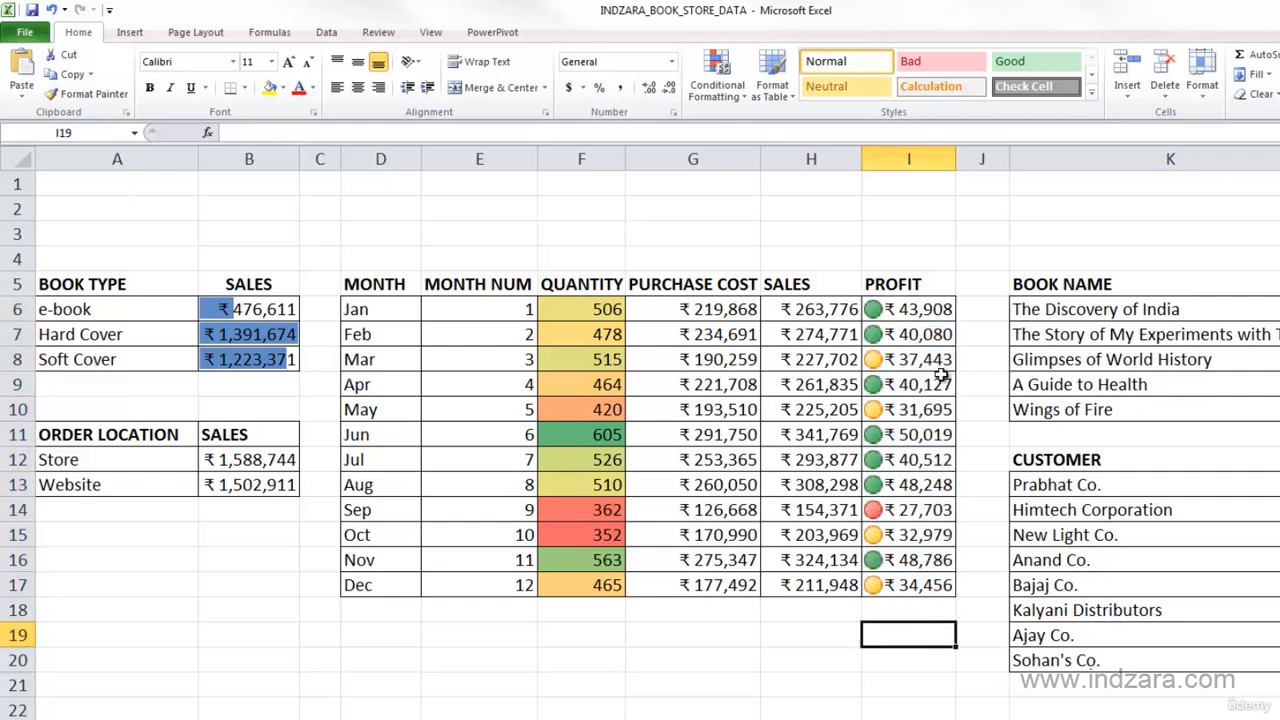
click(905, 512)
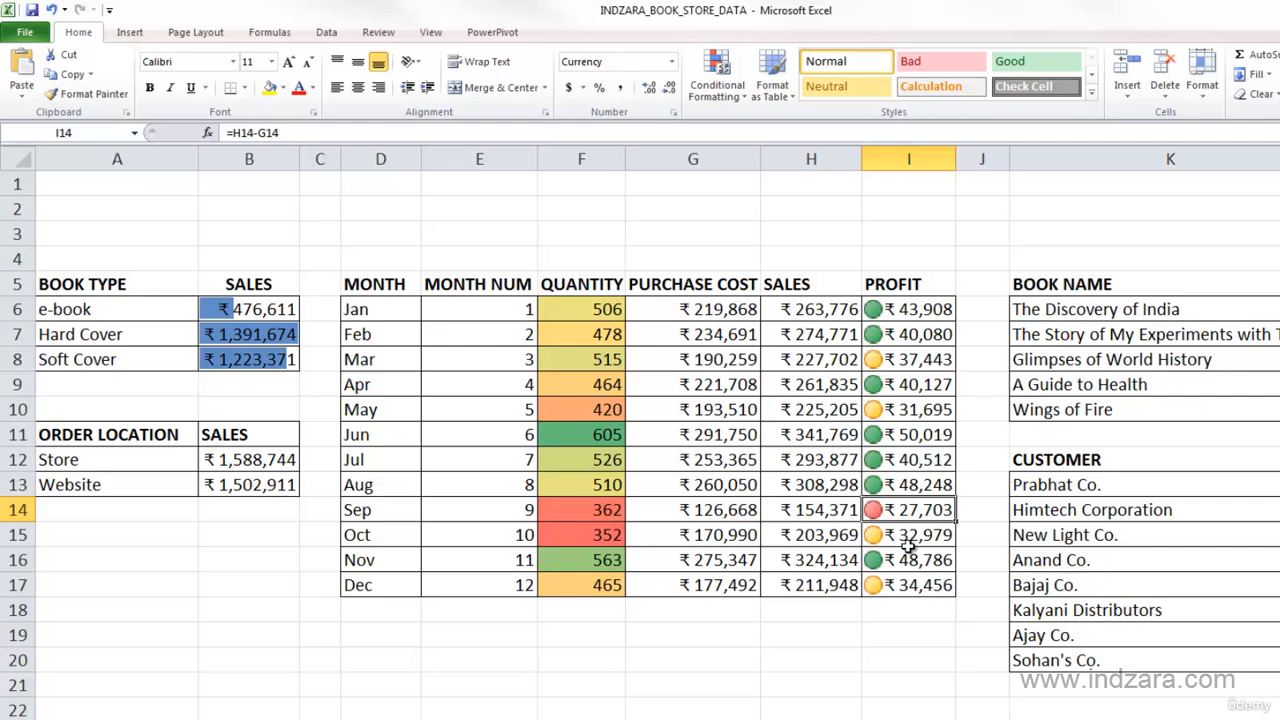